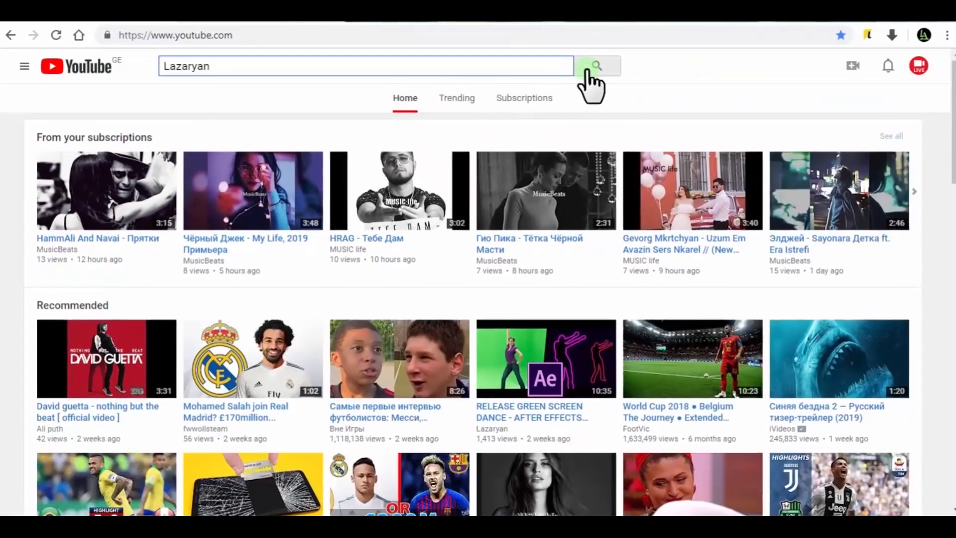
Search YouTube for the After Effects tutorial creator's channel and open its channel page
left_click(592, 76)
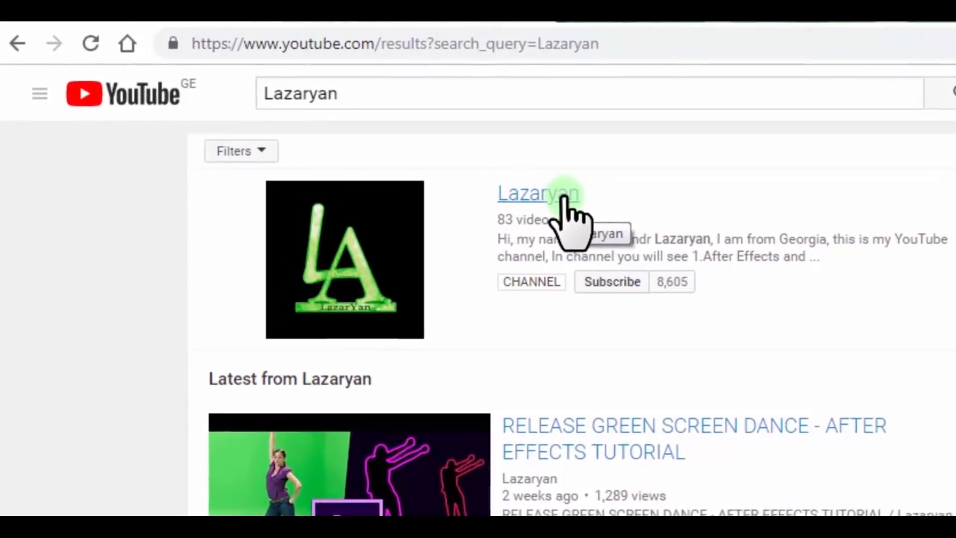
left_click(504, 175)
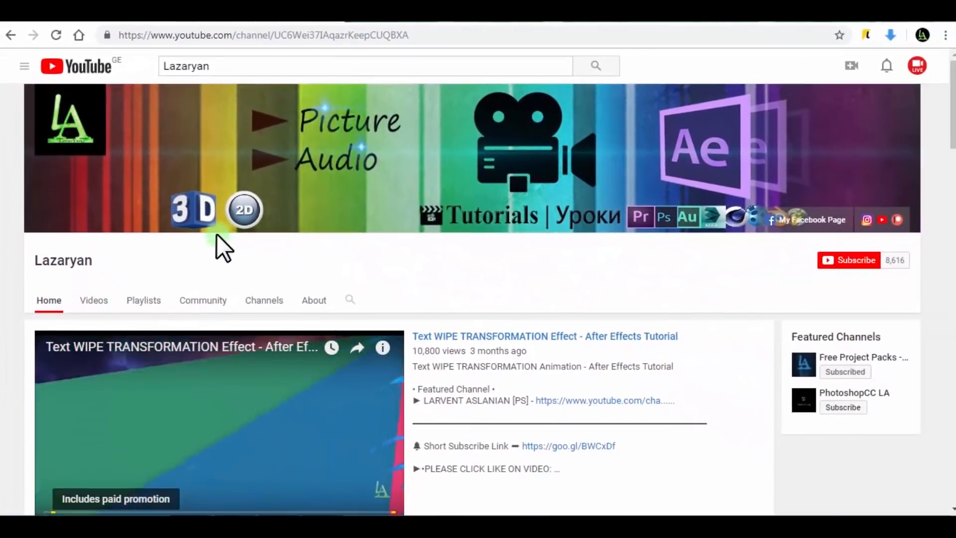
scroll(217, 233, "down", 3)
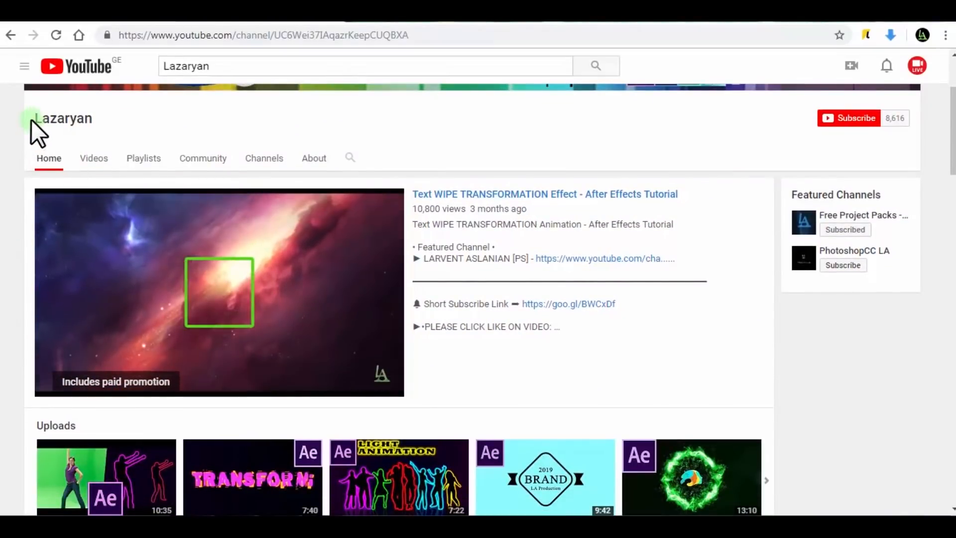
left_click(111, 118)
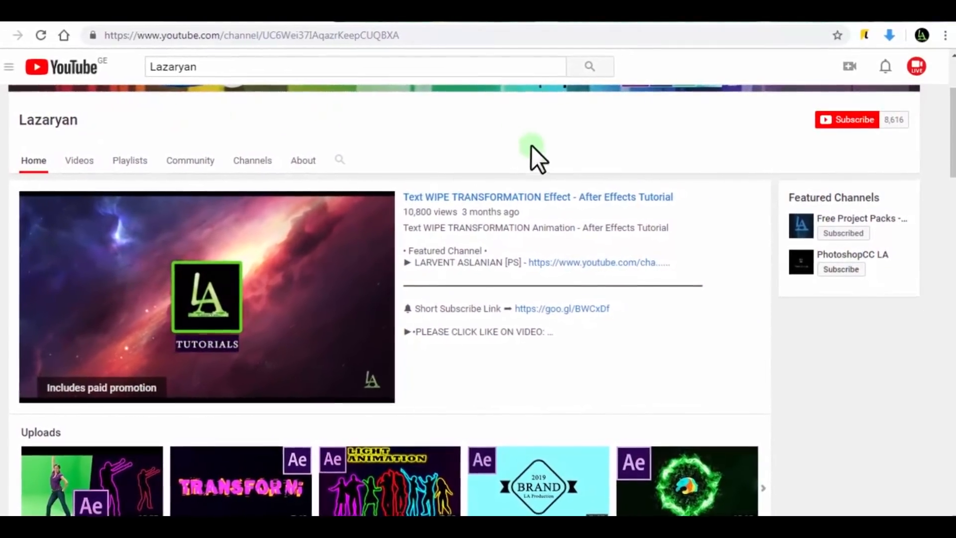
Subscribe to the channel and save its notification setting as All
scroll(667, 179, "up", 3)
left_click(857, 266)
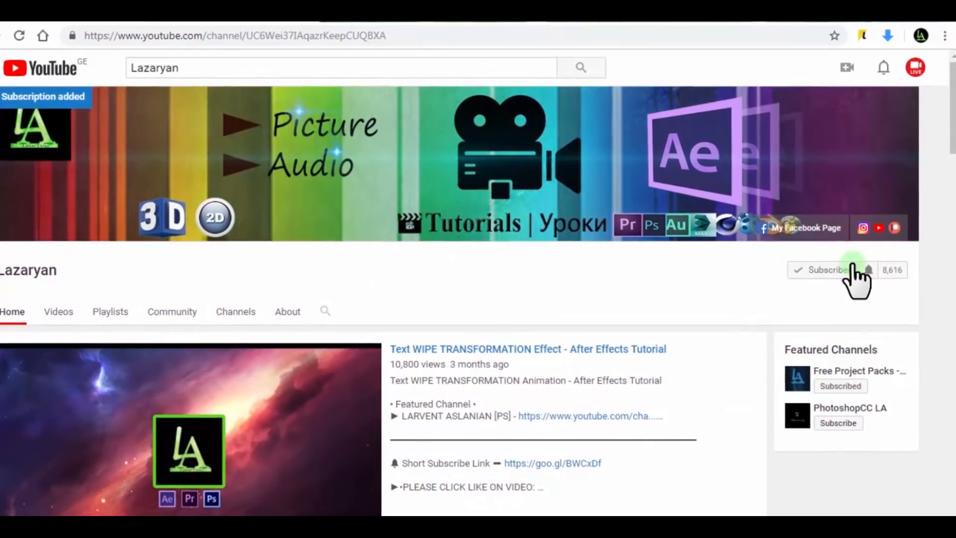
left_click(868, 272)
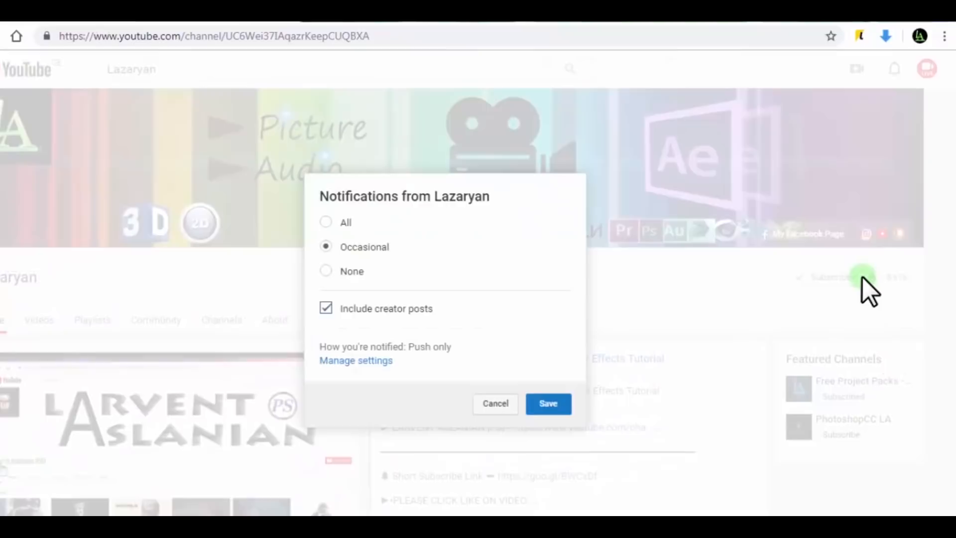
left_click(326, 222)
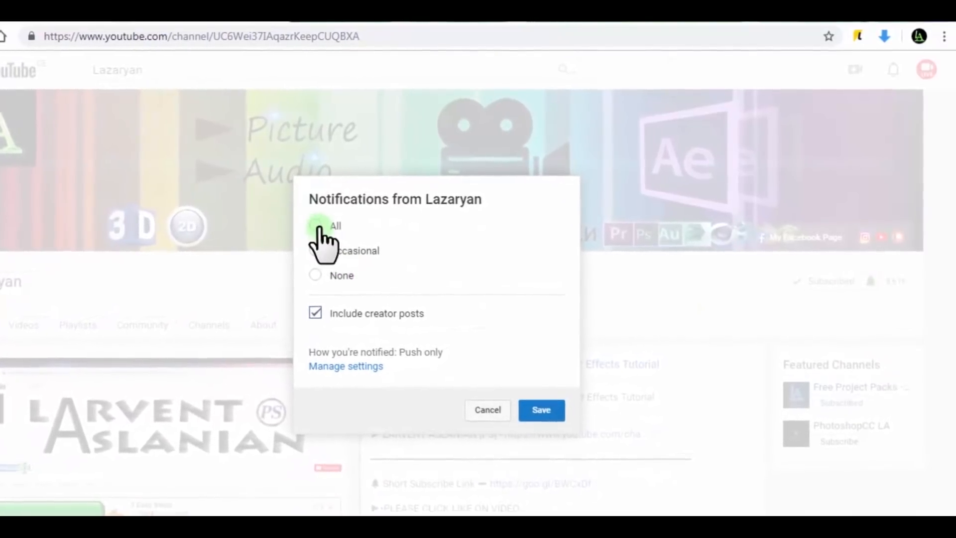
left_click(537, 414)
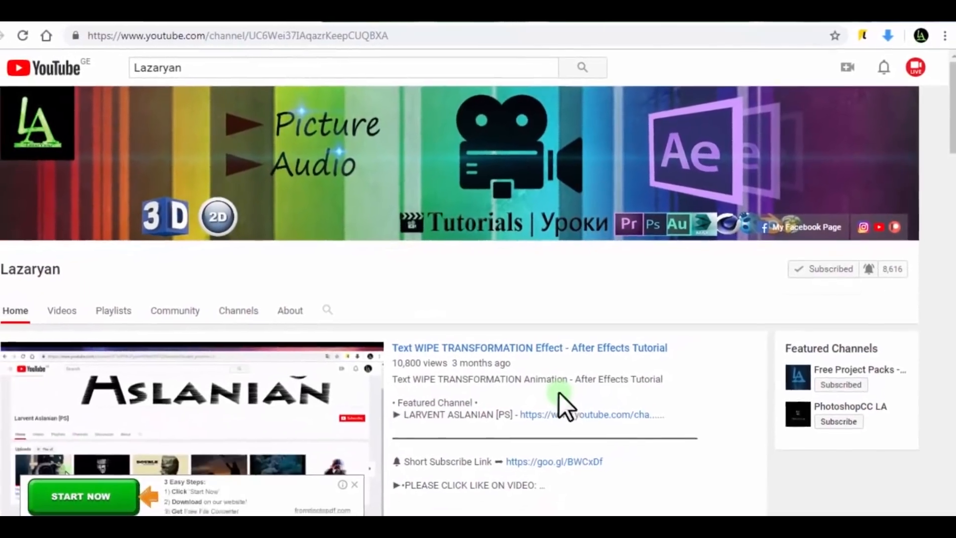
scroll(559, 398, "down", 10)
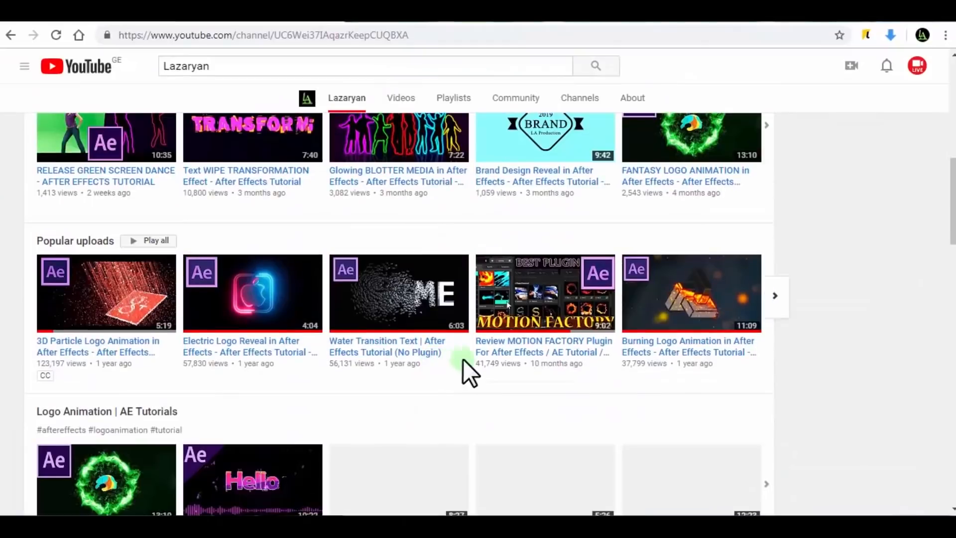
scroll(371, 438, "up", 2)
scroll(366, 433, "up", 8)
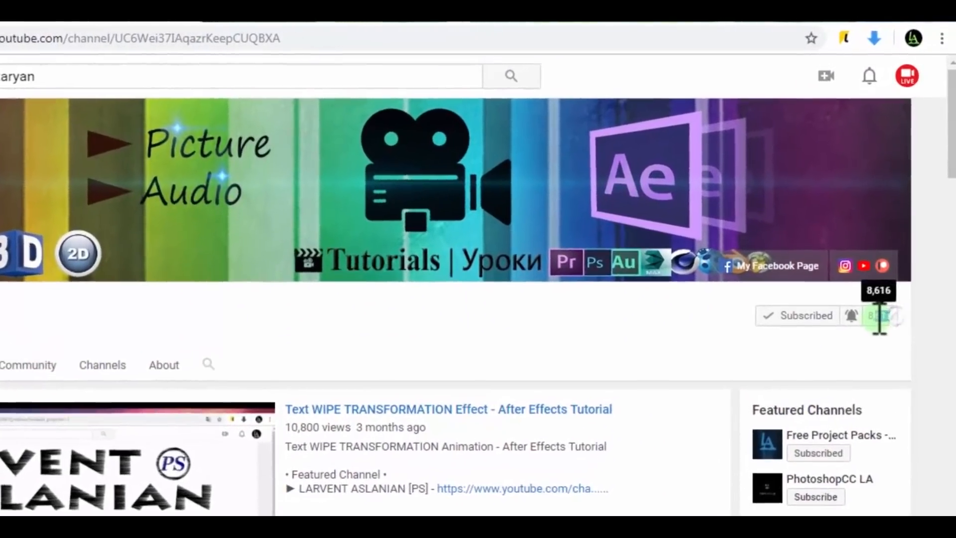
double_click(879, 315)
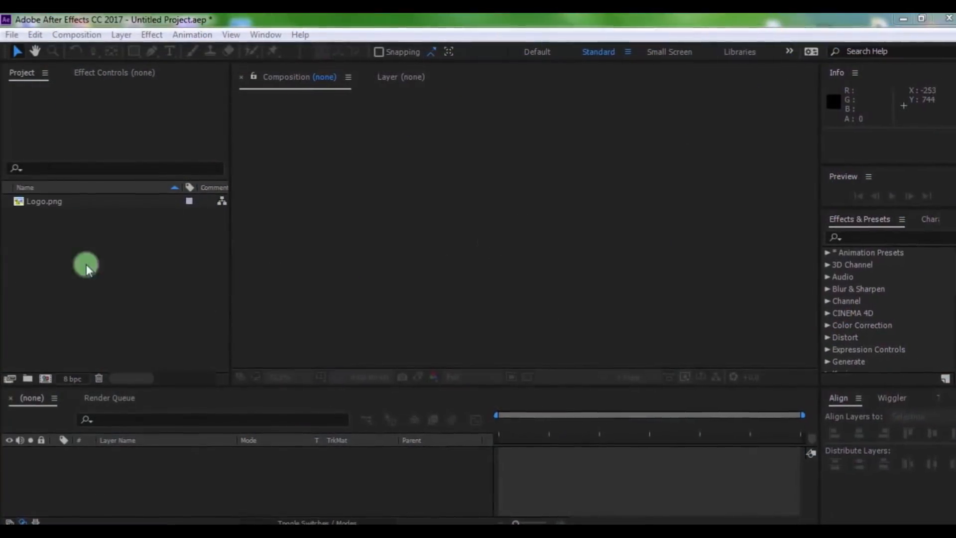
Create a composition named Organic Animation at 1920 x 1080 px and 30 frames per second, lasting five seconds
left_click(127, 254)
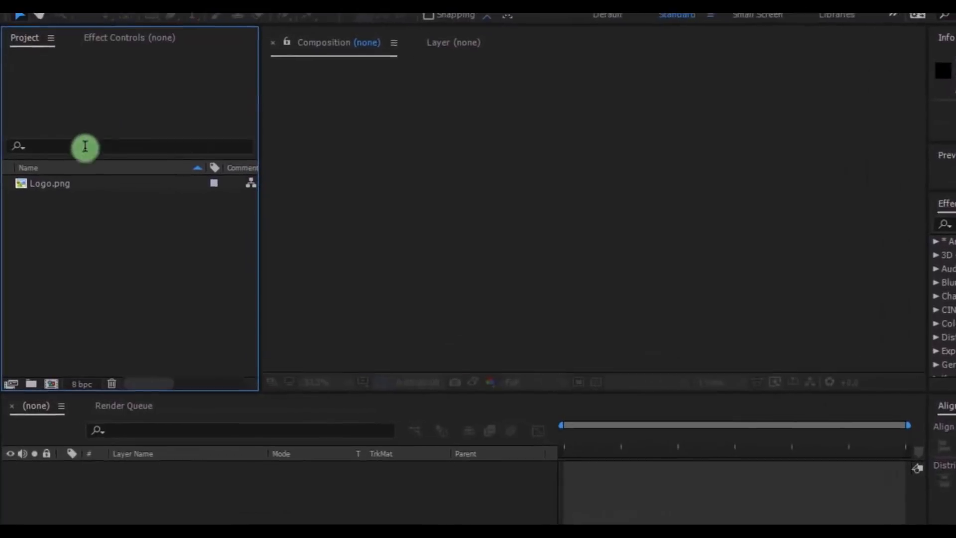
left_click(60, 377)
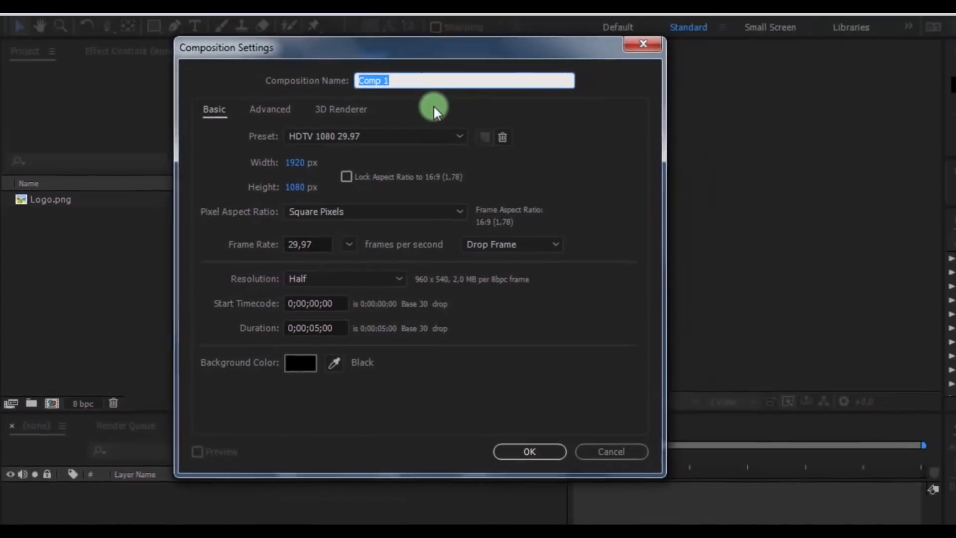
type("Organic Animation")
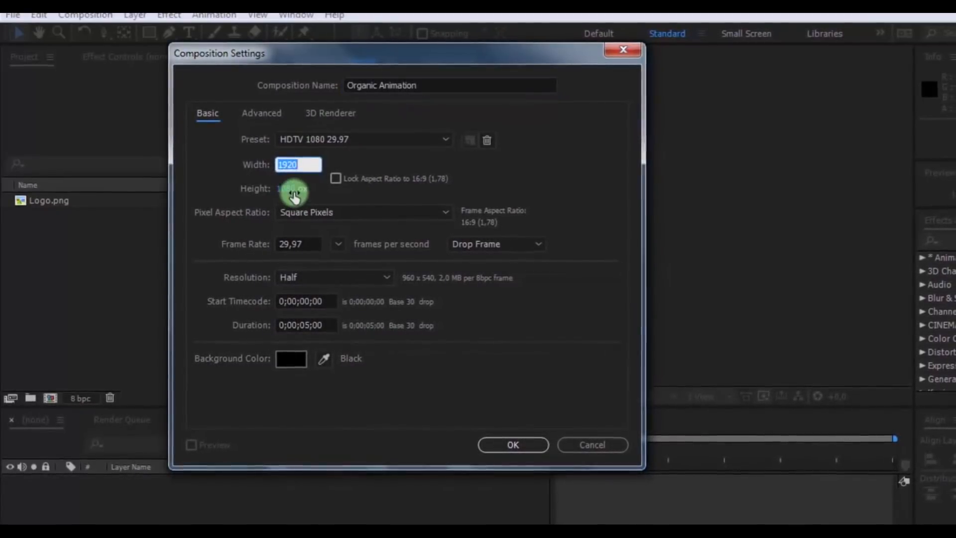
left_click(335, 243)
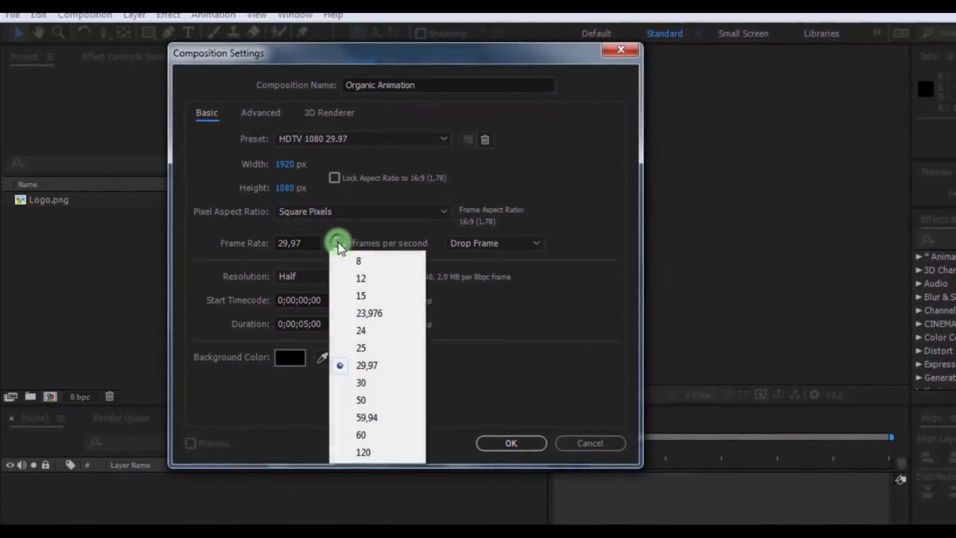
left_click(386, 383)
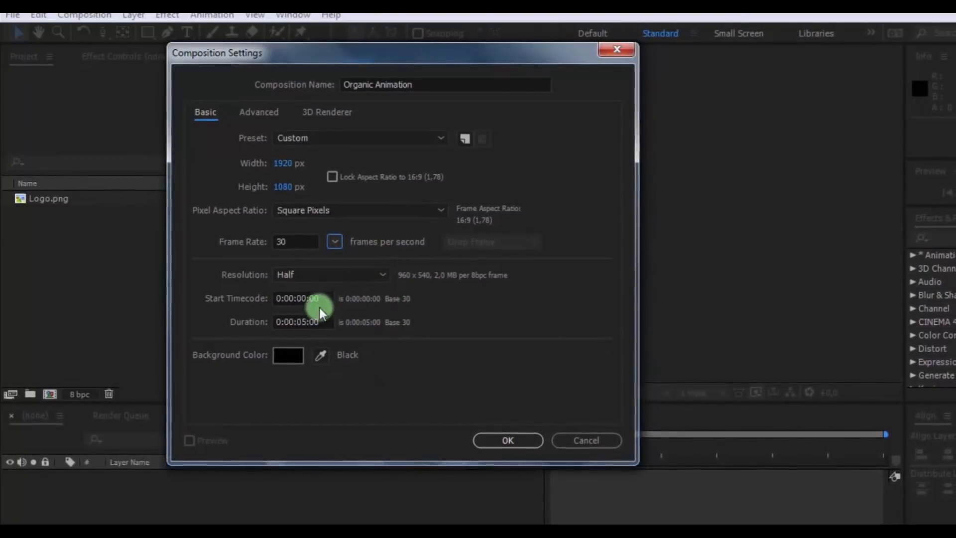
left_click(515, 439)
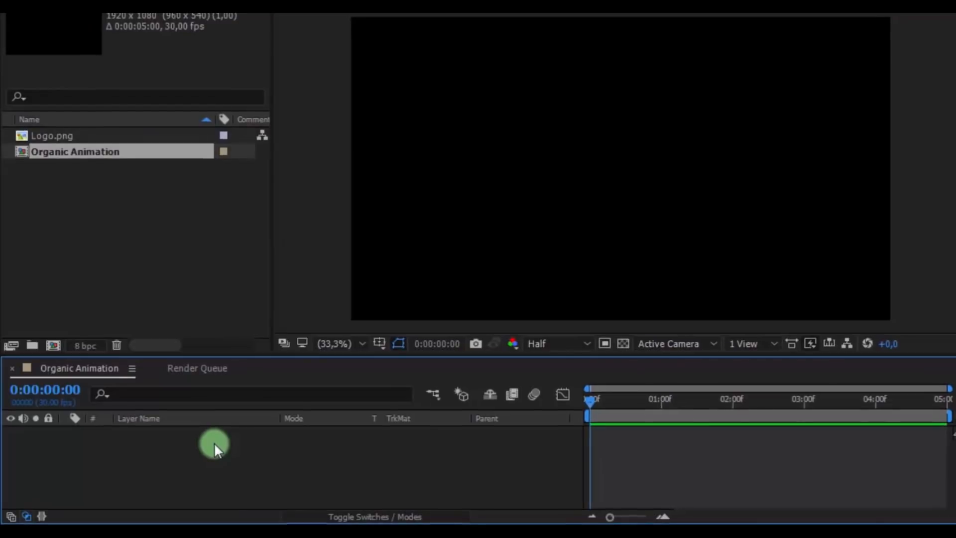
Add a black 1920 x 1080 px solid named effect to the composition
right_click(214, 443)
mouse_move(262, 268)
left_click(497, 301)
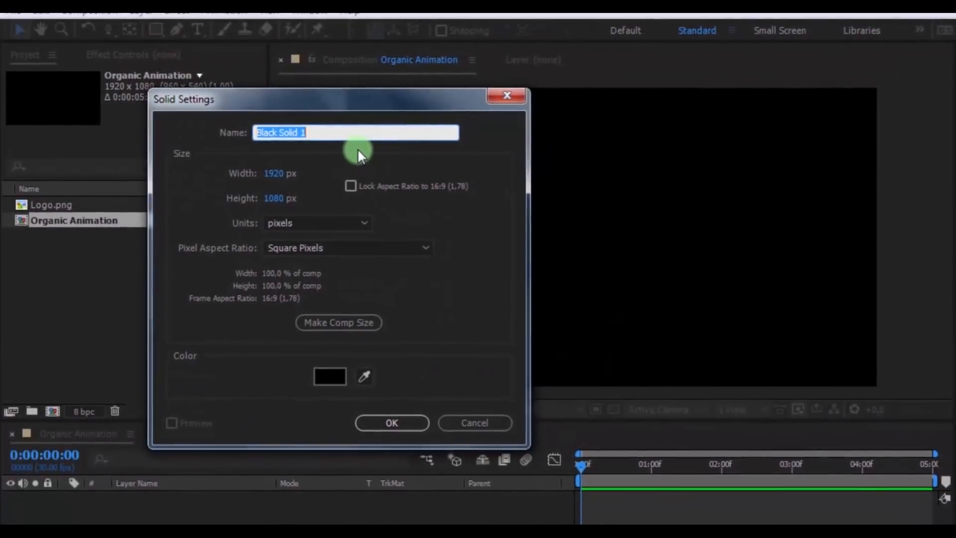
type("effect")
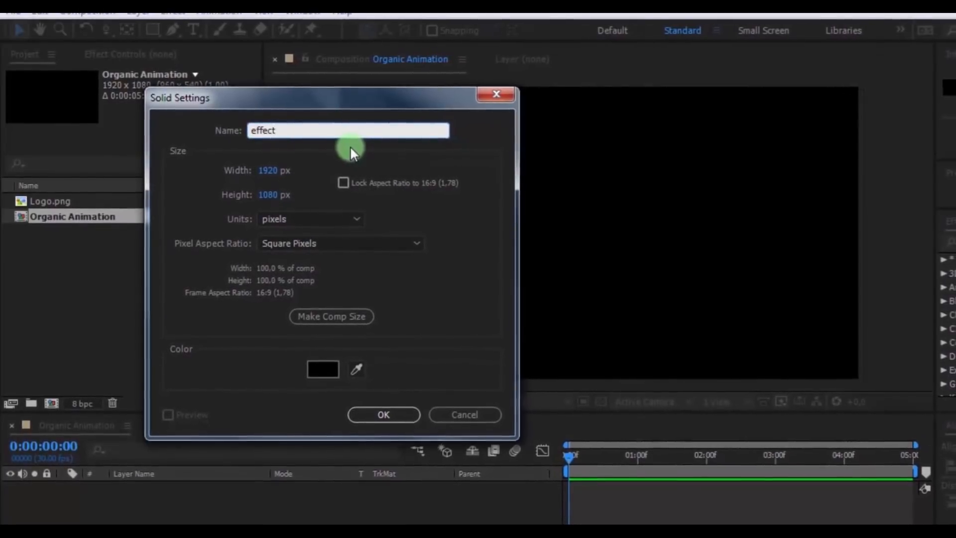
left_click(386, 416)
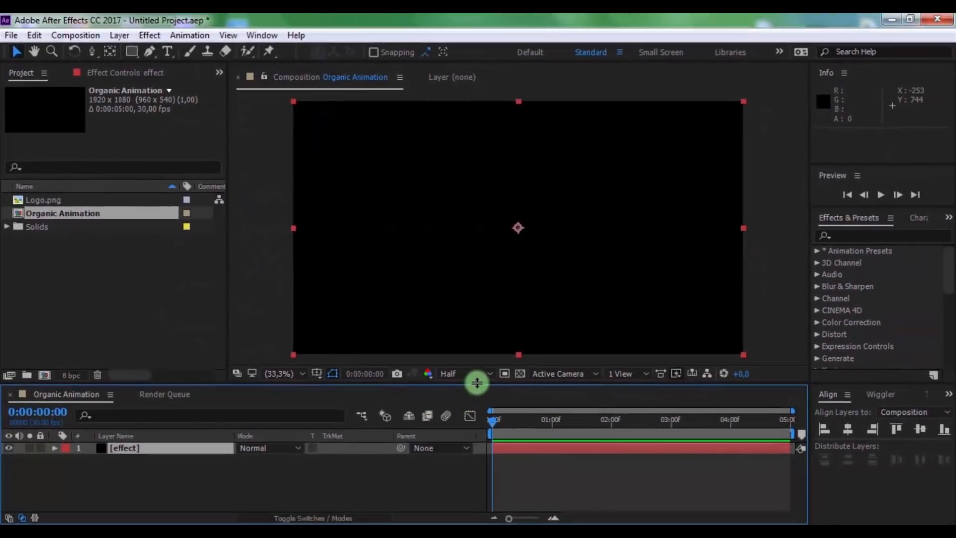
left_click_drag(480, 375, 479, 371)
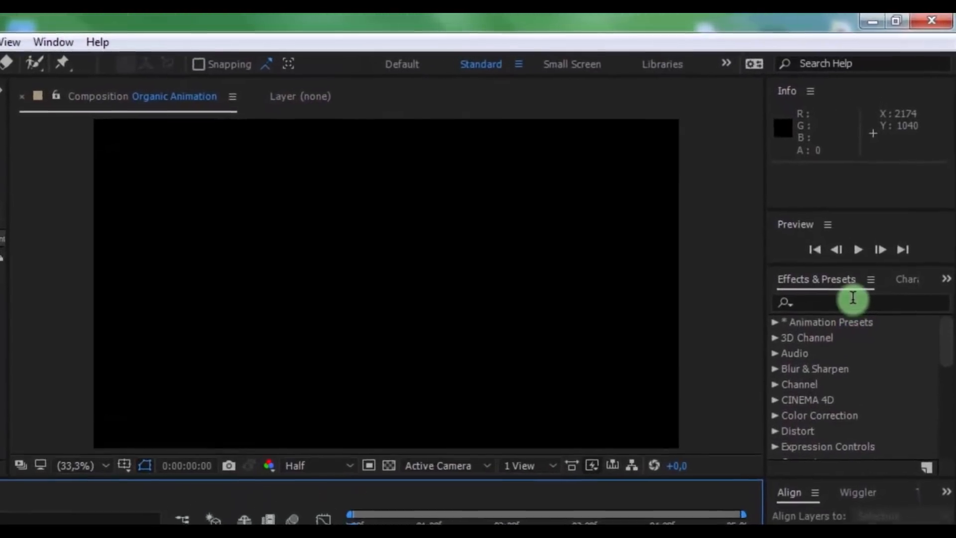
Find the Cell Pattern effect and apply it to the effect layer
left_click(876, 234)
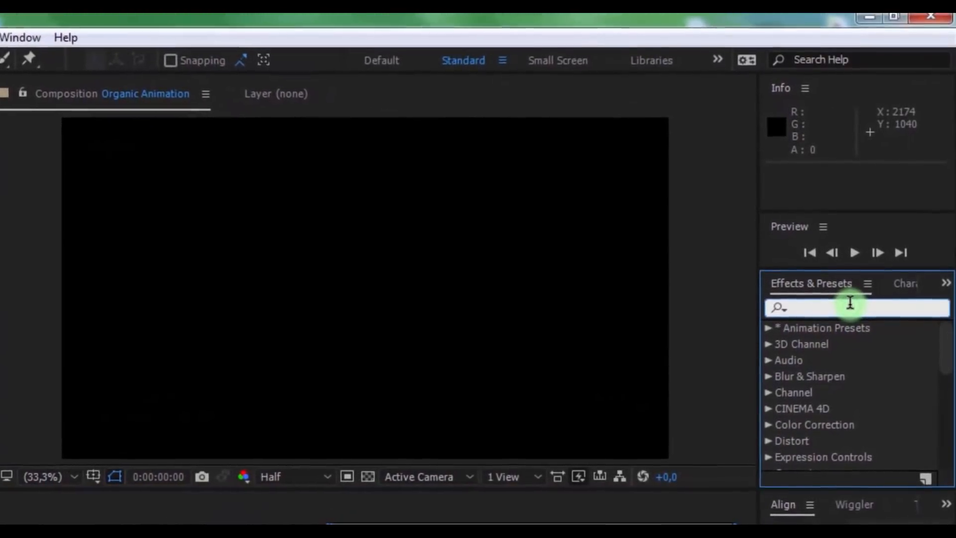
type("cell pattern")
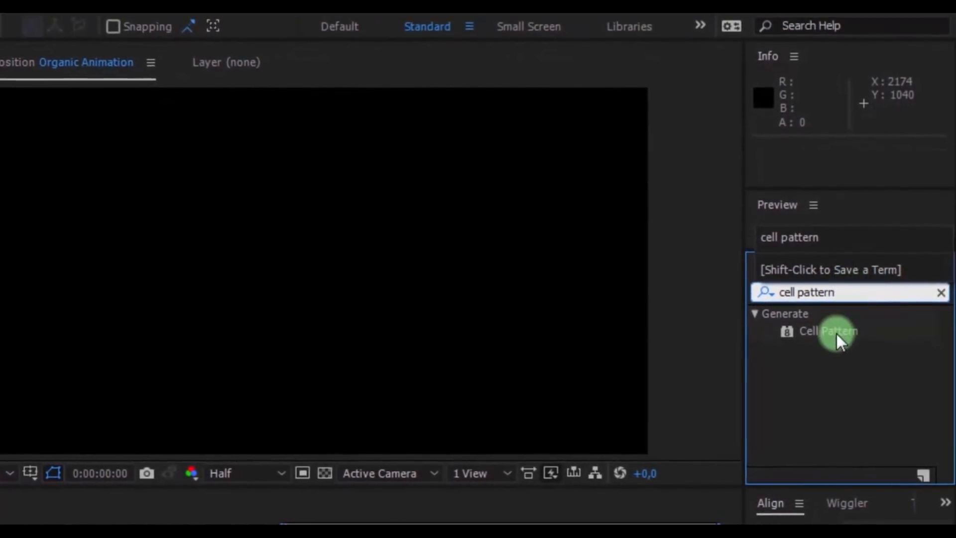
left_click_drag(837, 333, 181, 405)
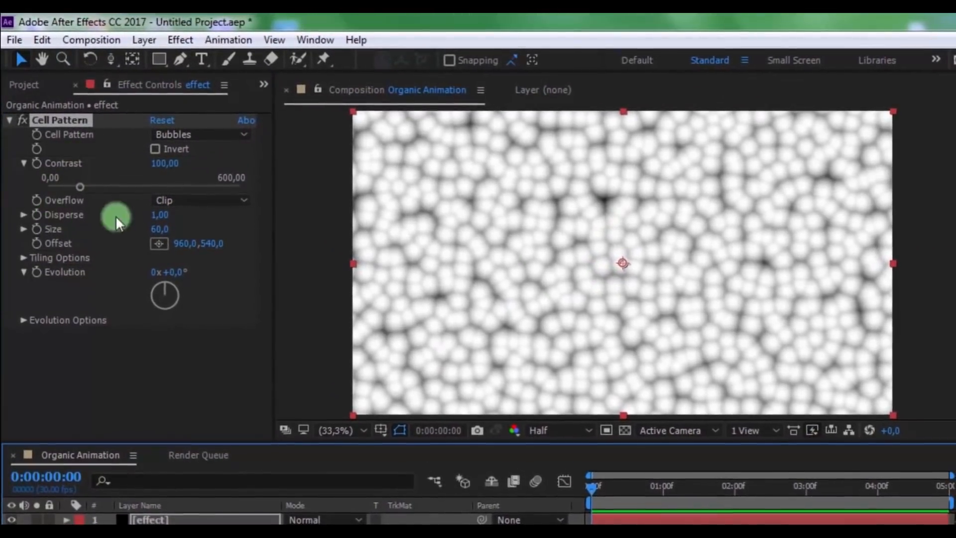
Set the Cell Pattern's Disperse to 1.5 and its Size to 80
left_click(160, 215)
type("1.5")
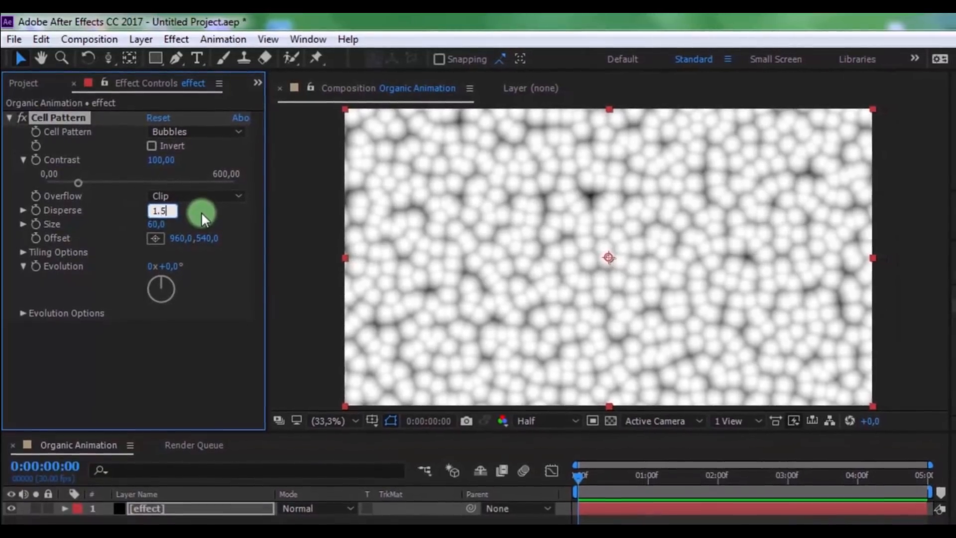
key("Return")
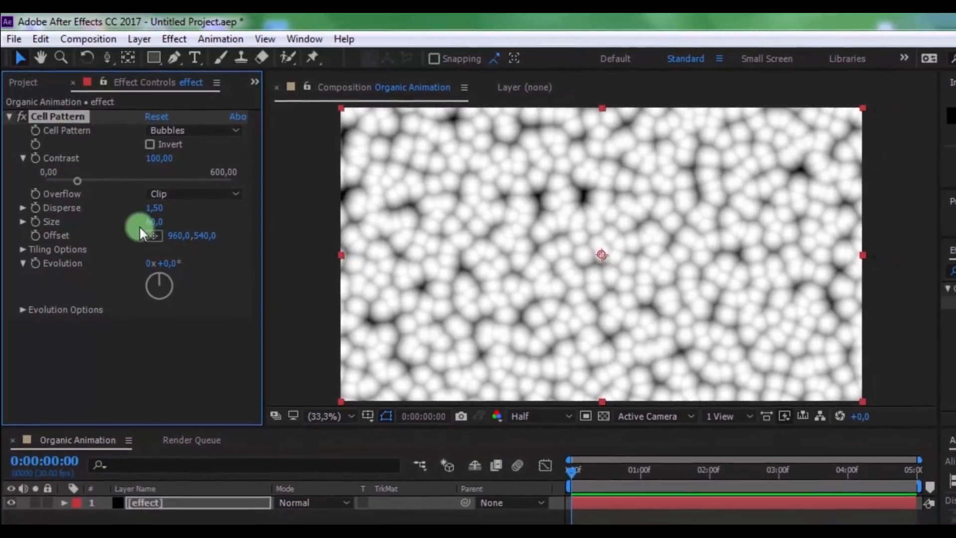
left_click(154, 221)
type("80")
key("Return")
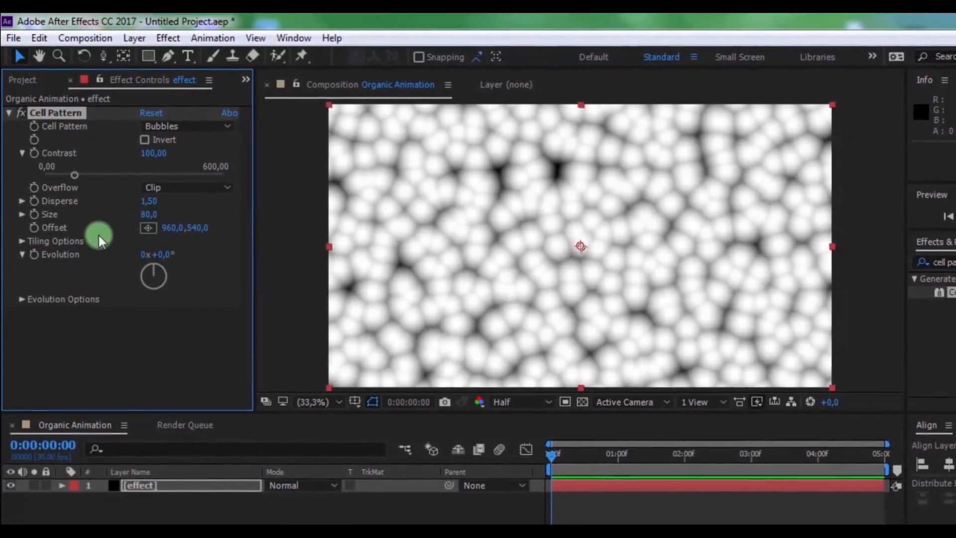
Animate the Cell Pattern's Evolution from 0 at the first frame to 5 revolutions at 0:00:04:29
left_click(34, 255)
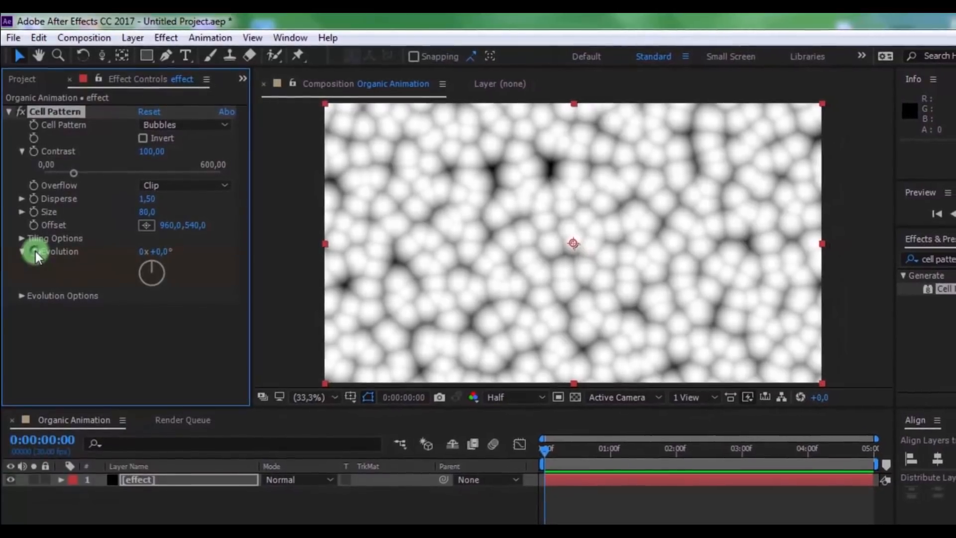
left_click_drag(544, 448, 891, 438)
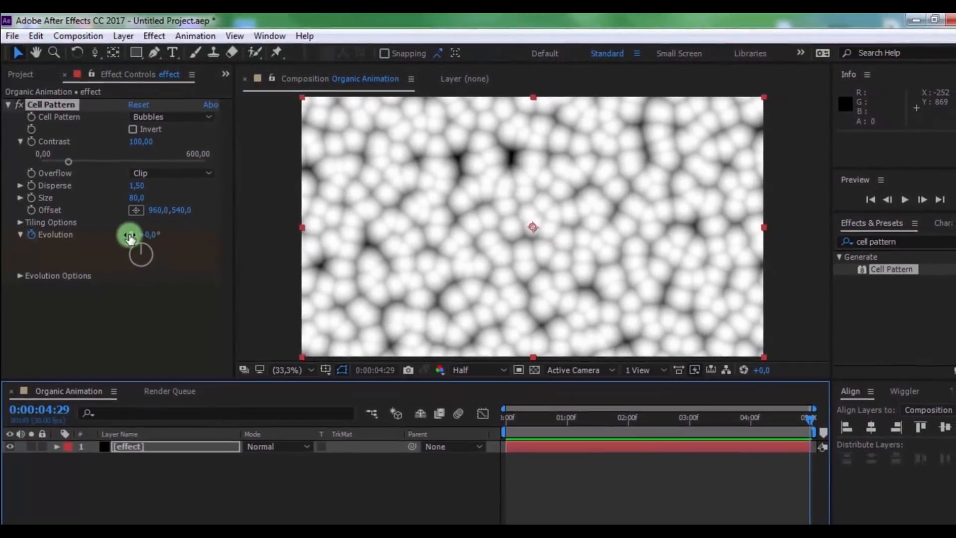
left_click(134, 240)
type("5")
key("Return")
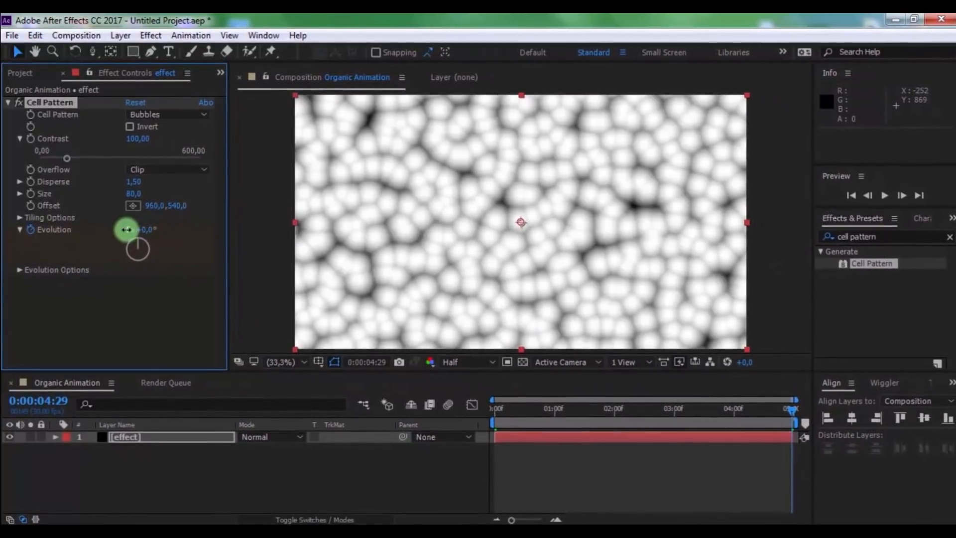
Return to the first frame, enable Cycle Evolution with a cycle of 4 revolutions, and collapse the Cell Pattern settings
left_click_drag(756, 420, 253, 406)
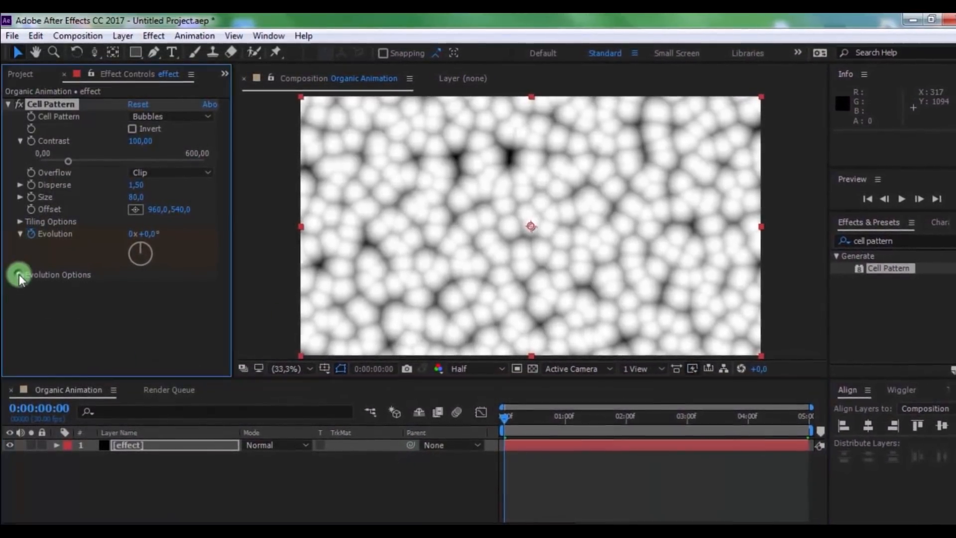
left_click(20, 274)
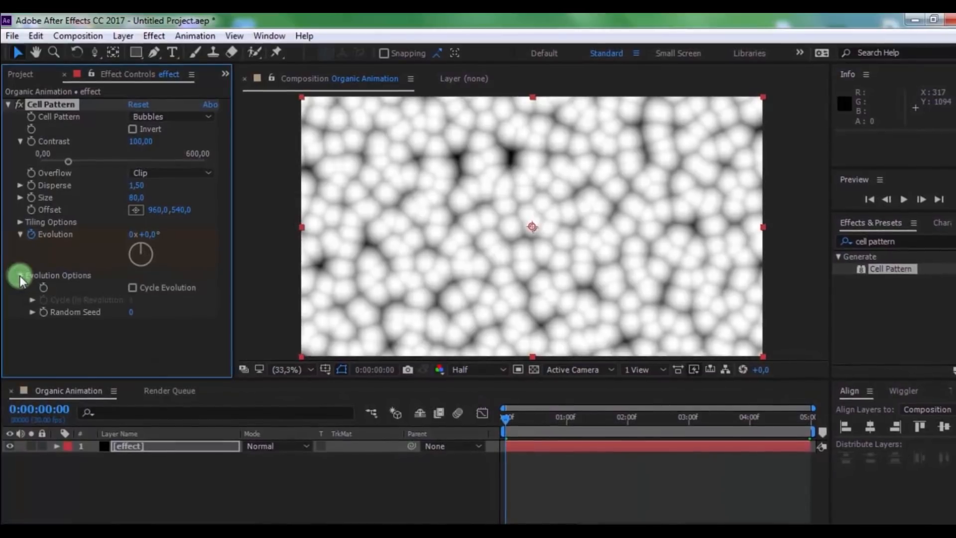
left_click(133, 288)
left_click(133, 304)
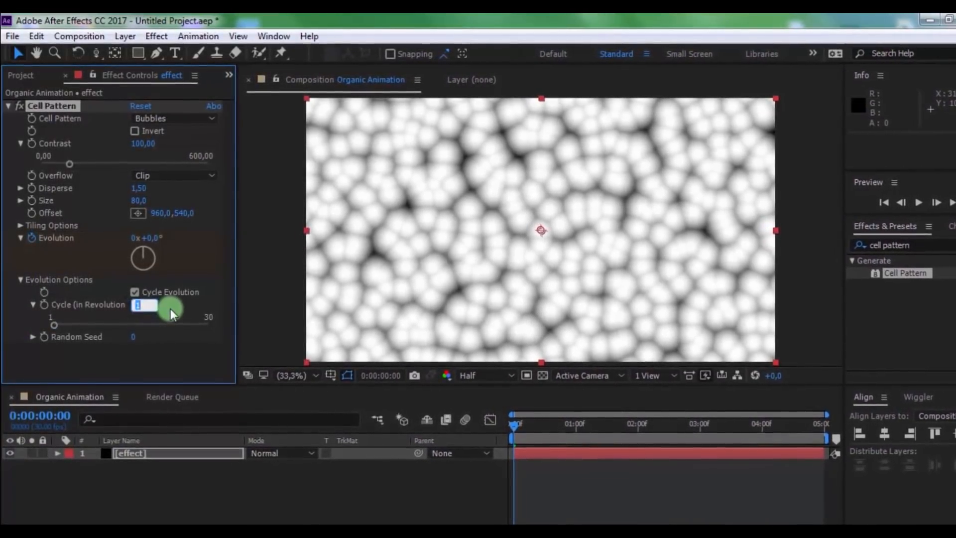
type("4")
key("Return")
left_click_drag(618, 432, 417, 439)
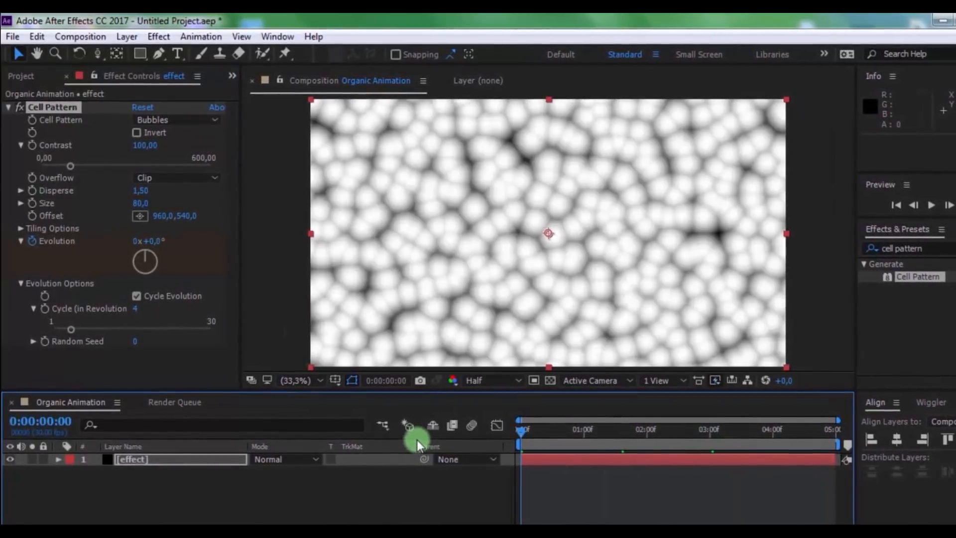
left_click(9, 107)
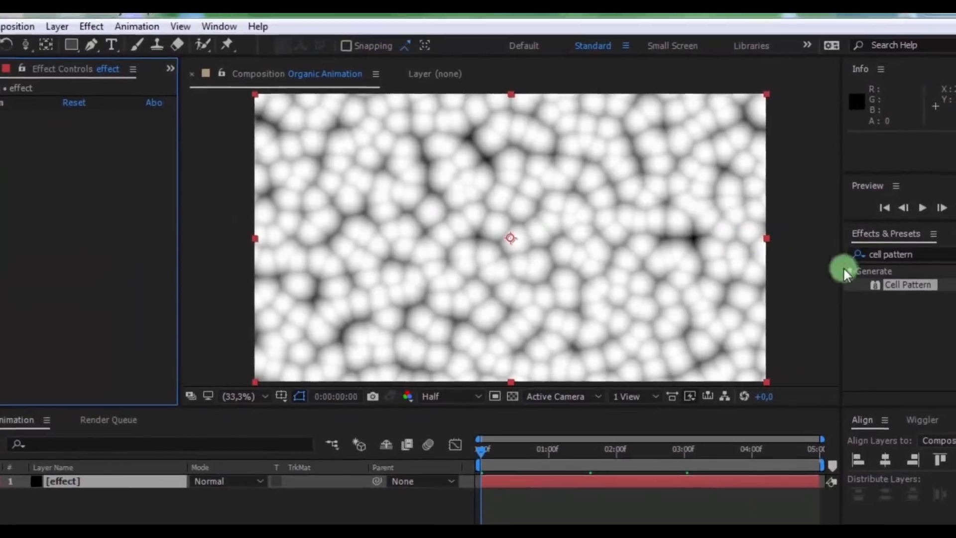
Find the Hue/Saturation effect and apply it to the effect layer
left_click(943, 250)
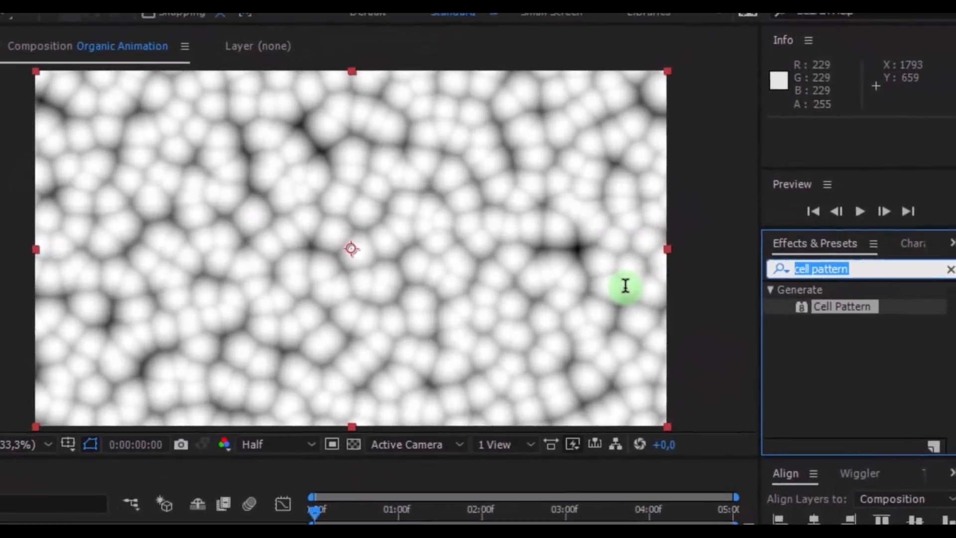
type("hue")
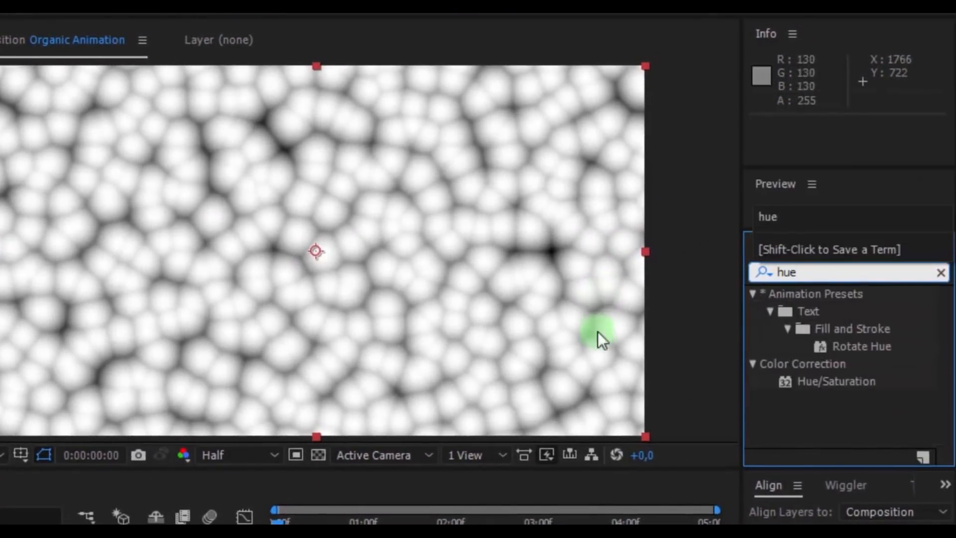
left_click_drag(771, 375, 255, 288)
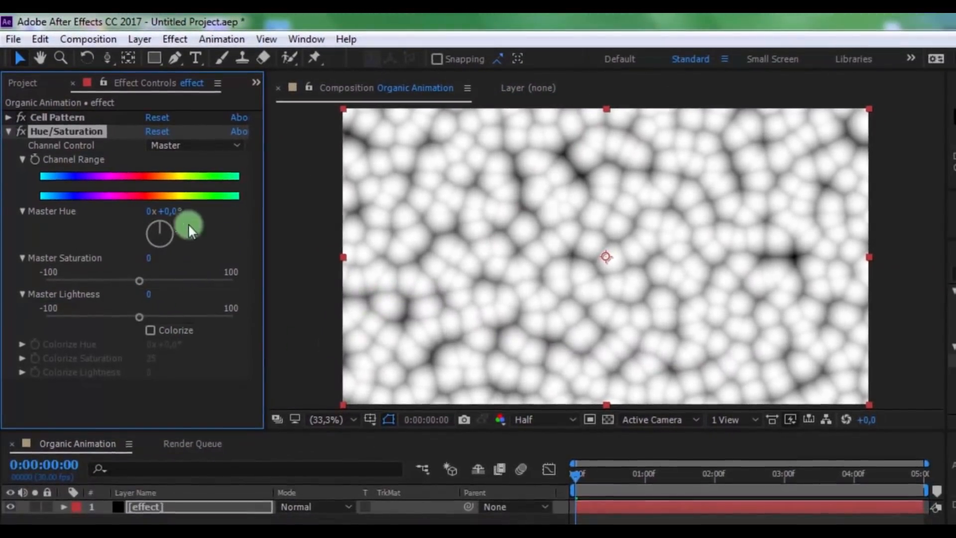
Colorize the effect layer with Colorize Saturation 45 and Lightness -20, and scrub through the animation before returning to the first frame
left_click(149, 328)
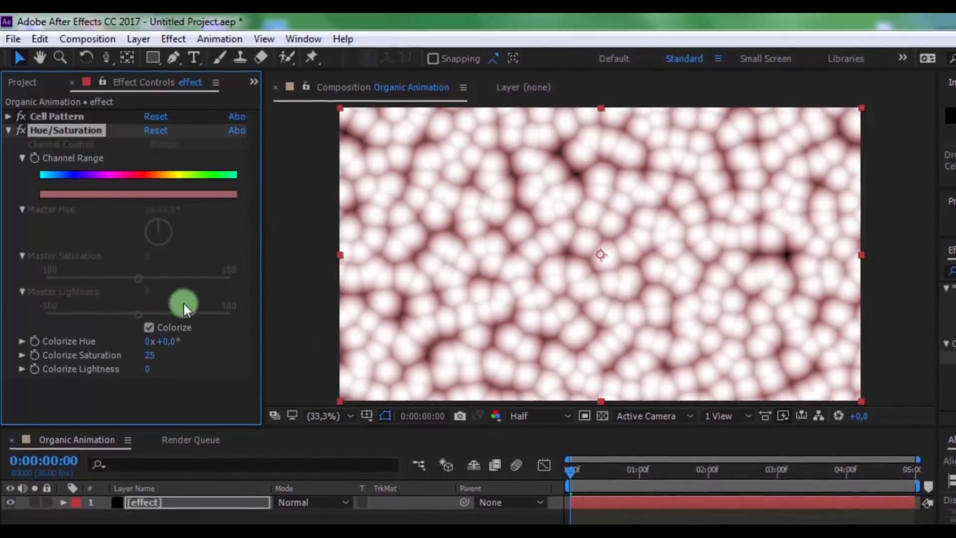
left_click_drag(171, 342, 237, 339)
left_click_drag(124, 353, 167, 353)
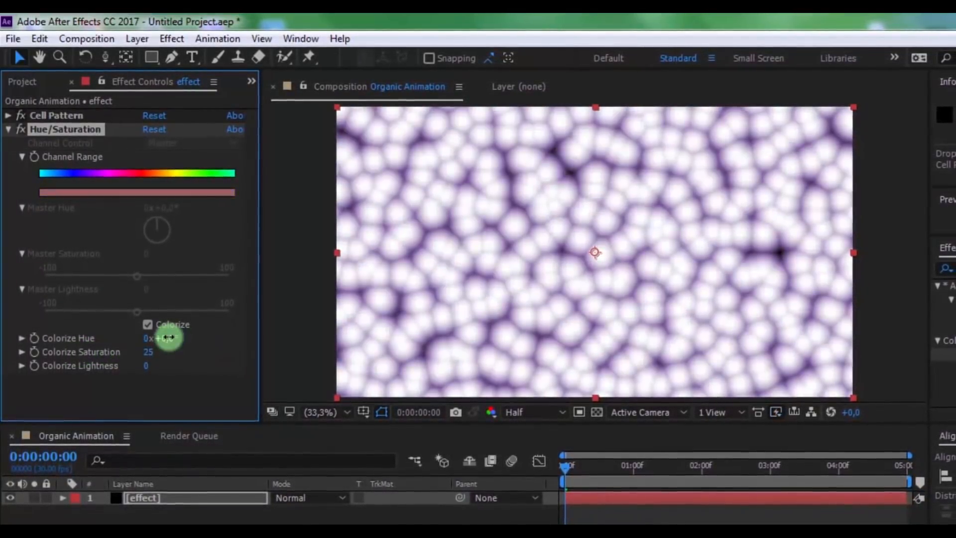
left_click(197, 360)
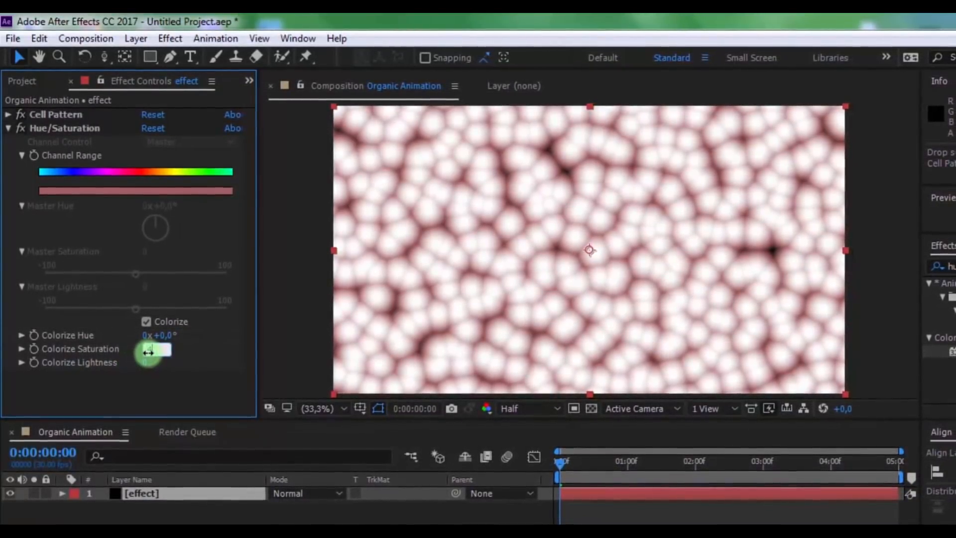
key("Return")
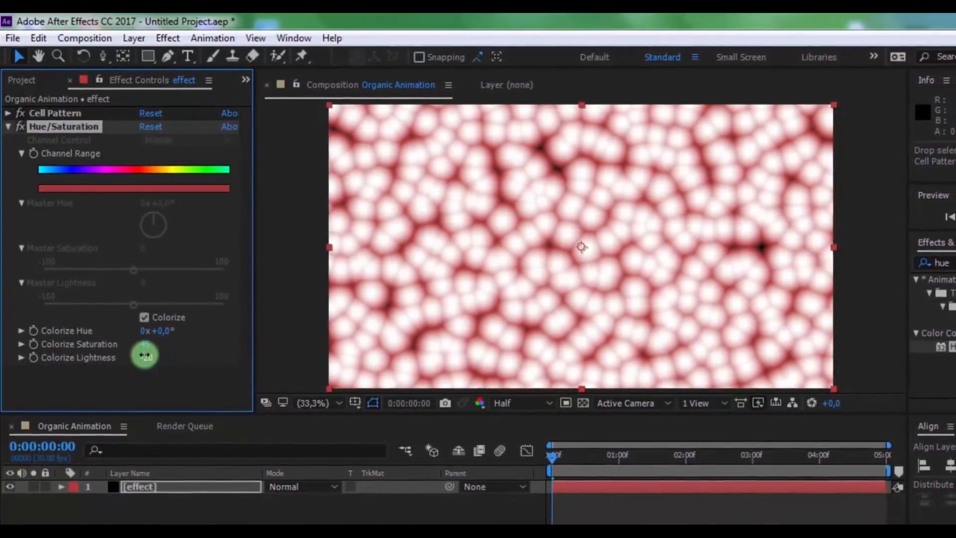
left_click_drag(552, 454, 722, 454)
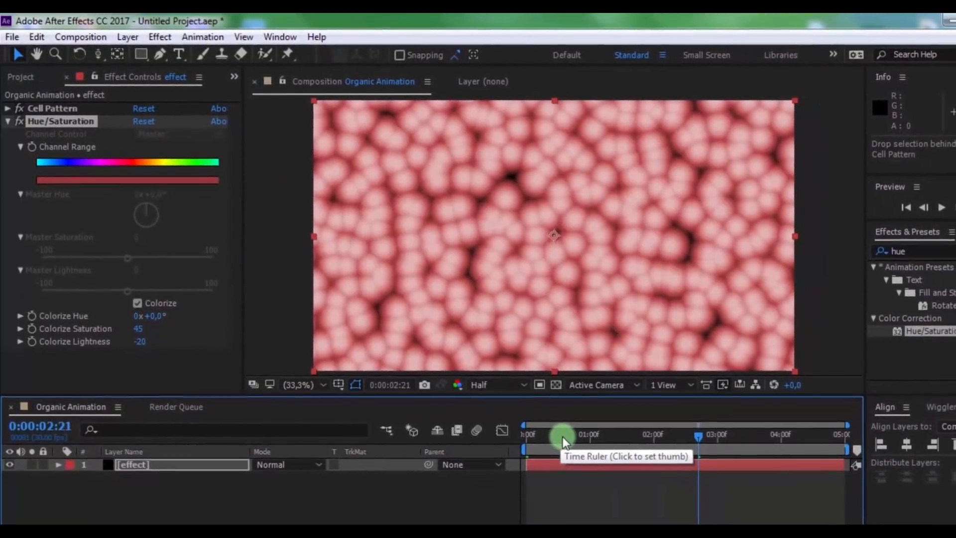
left_click_drag(563, 440, 298, 445)
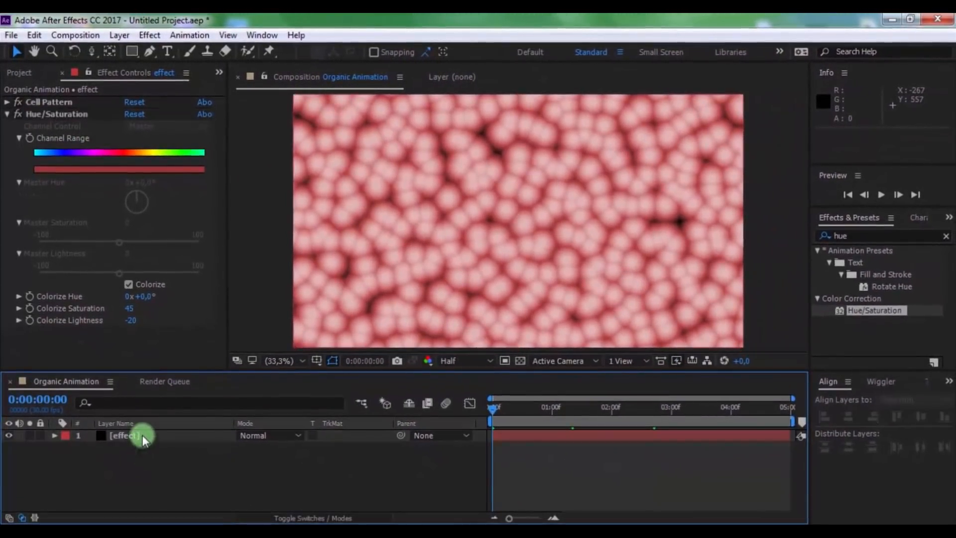
Duplicate the effect layer and give the upper copy a Cell Pattern Size of 40 and the Multiply blending mode
key("ctrl+d")
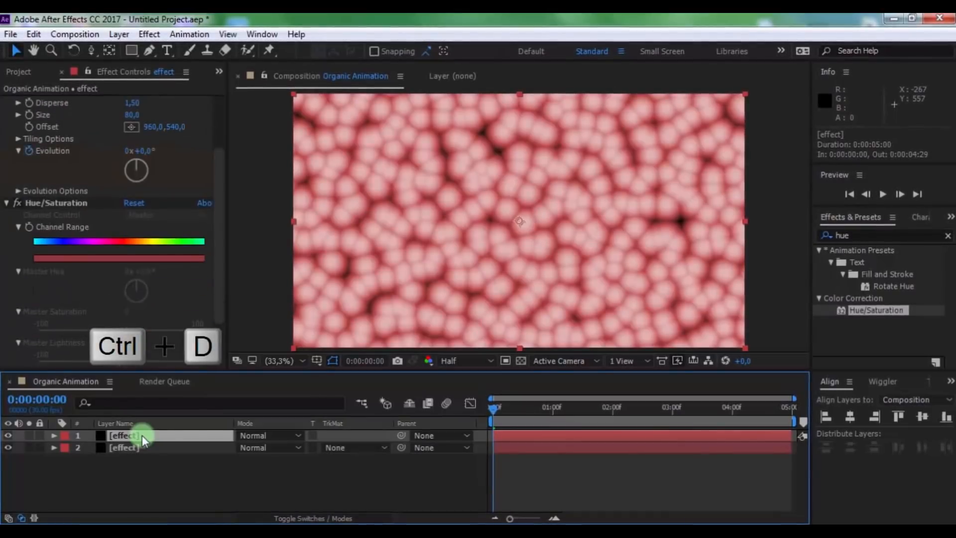
left_click_drag(214, 289, 220, 169)
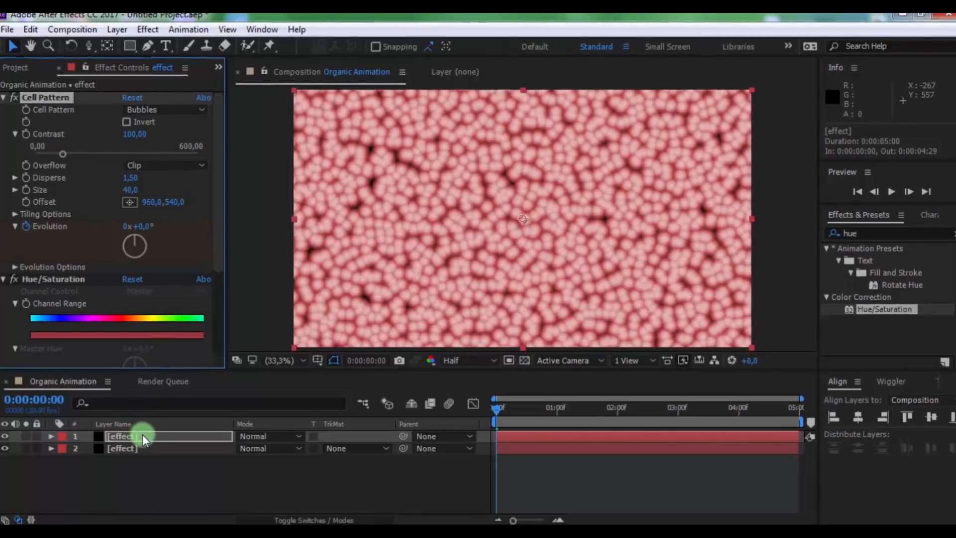
left_click(270, 437)
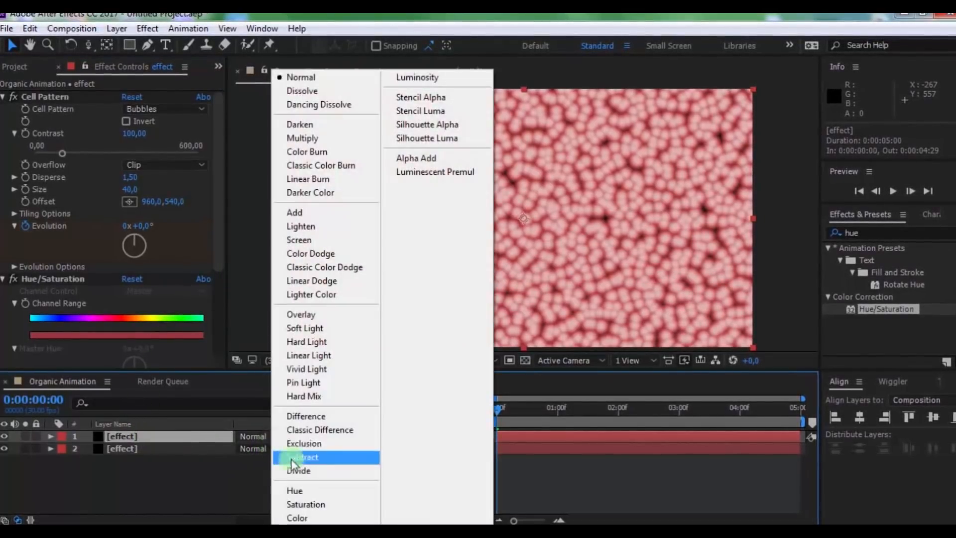
left_click(349, 145)
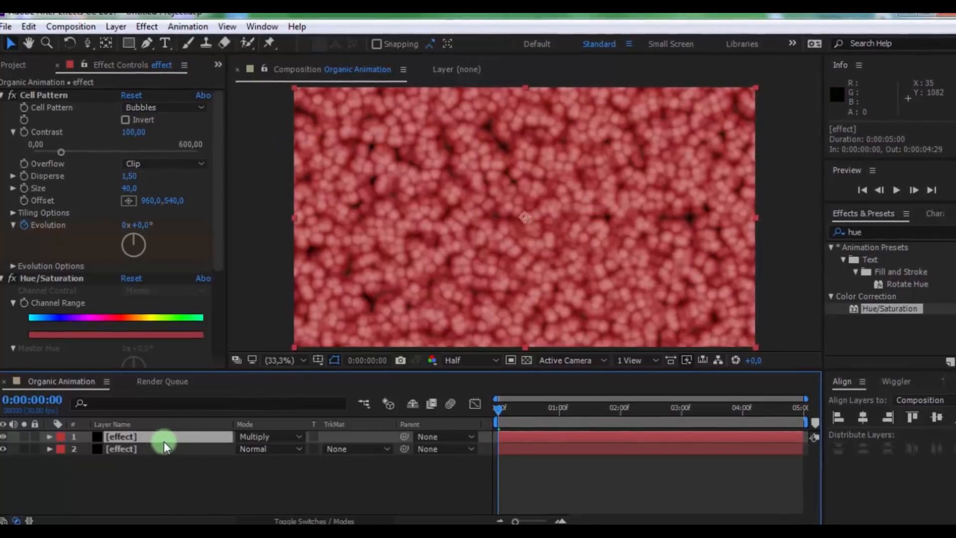
Set the upper effect layer's Opacity to 50%
key("t")
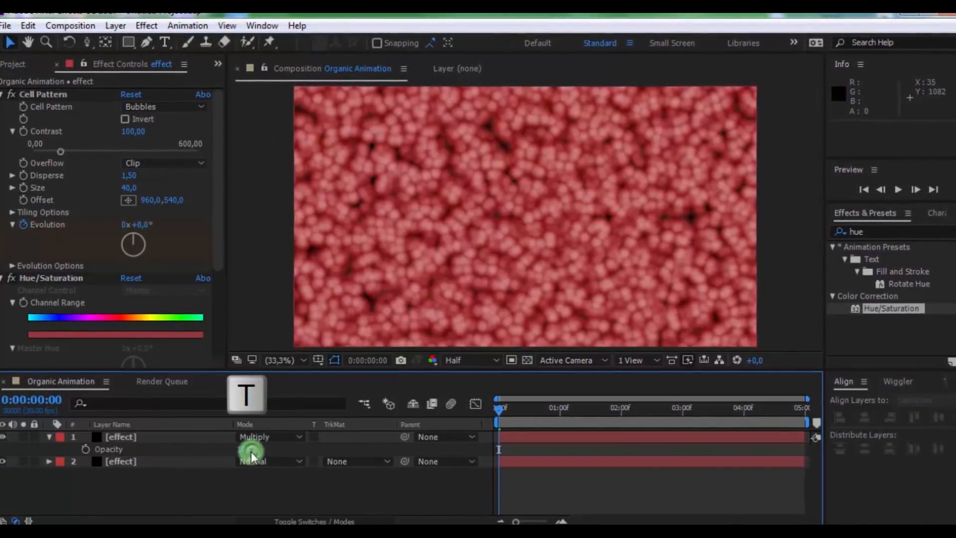
left_click(249, 449)
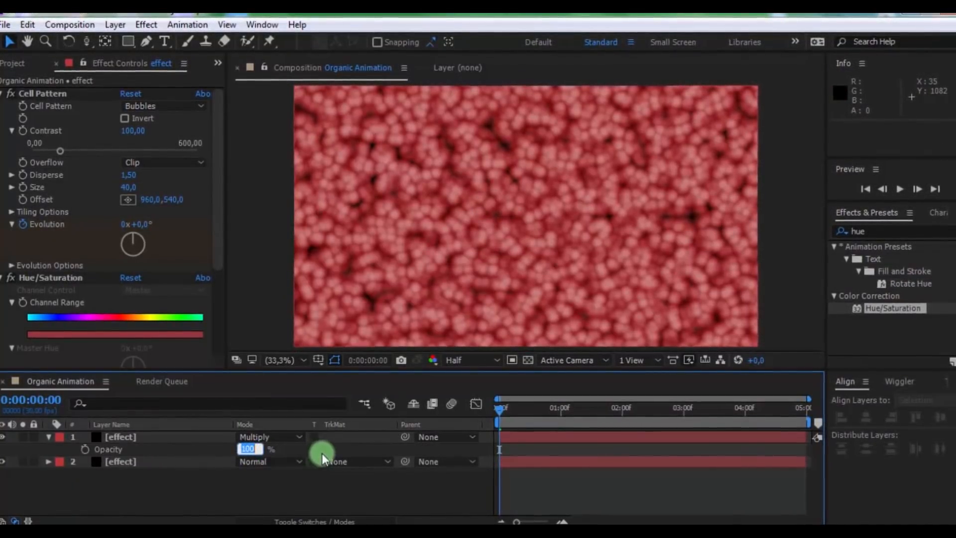
type("50")
key("Return")
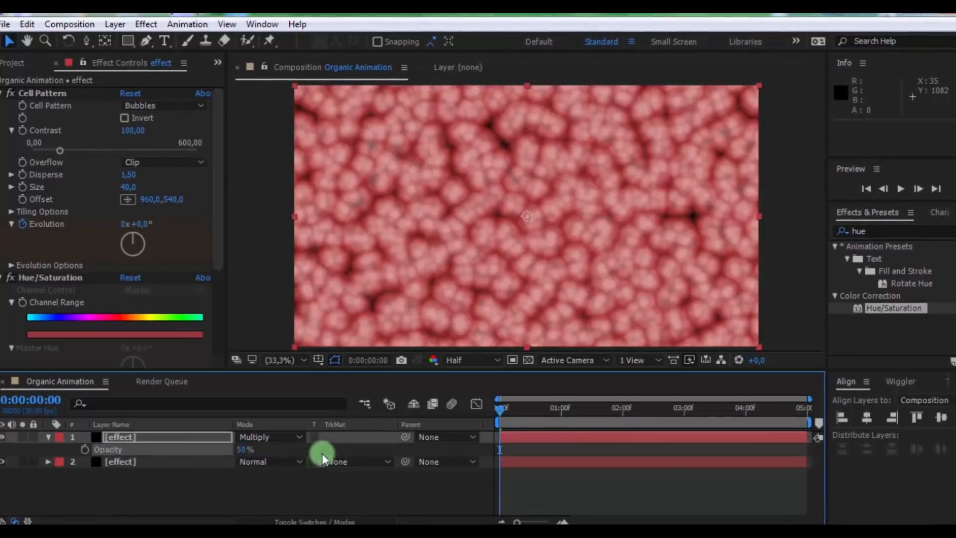
left_click(386, 511)
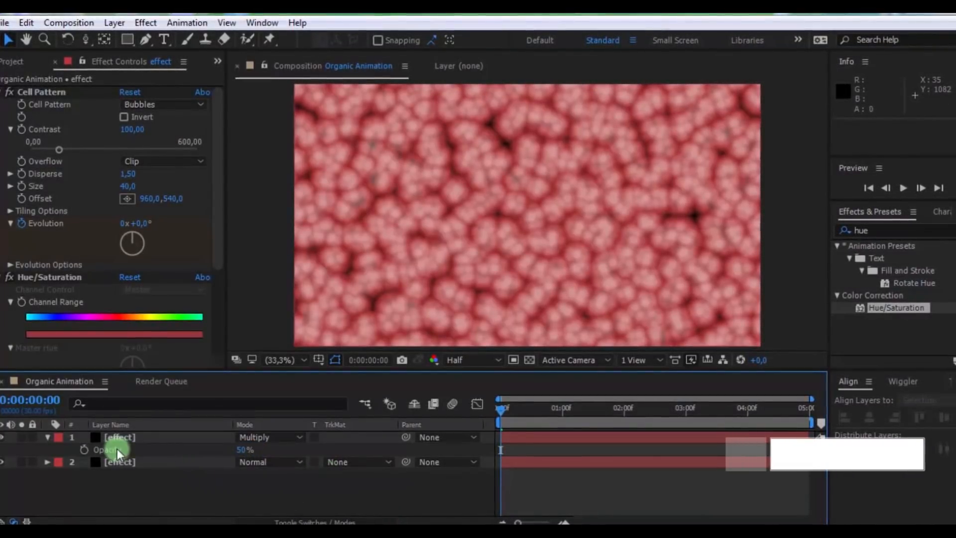
Duplicate the upper Multiply layer, giving the new copy a Cell Pattern Size of 25 and 30% Opacity, and collapse the layer properties
key("ctrl+d")
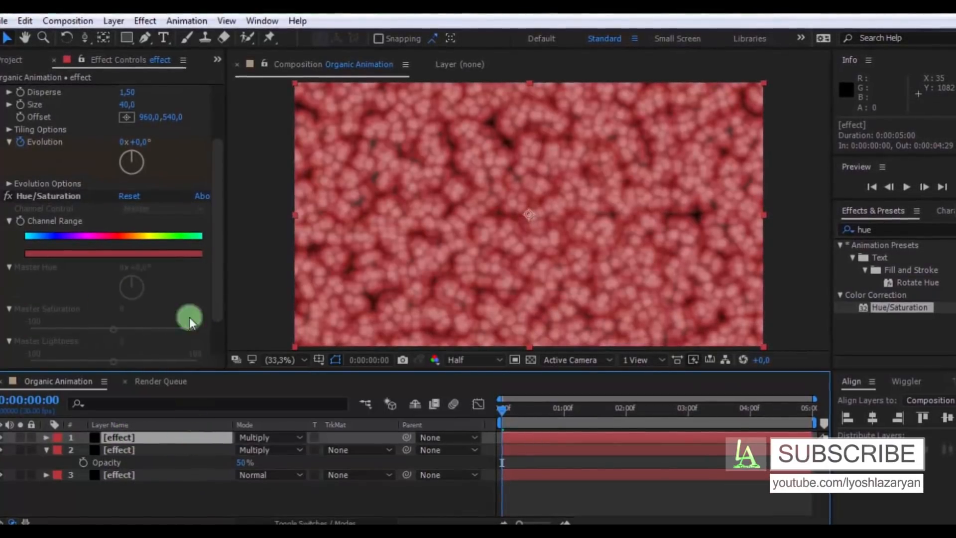
left_click_drag(223, 245, 159, 165)
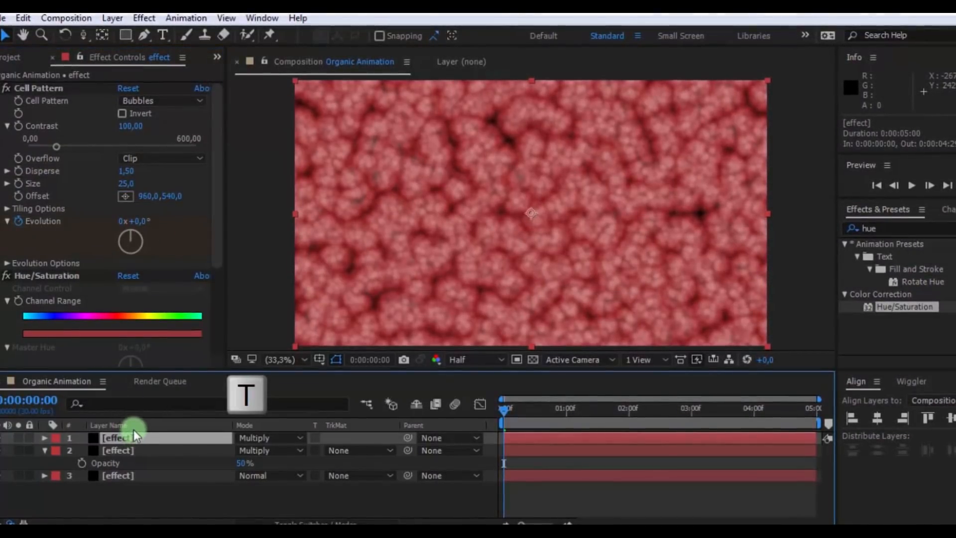
key("t")
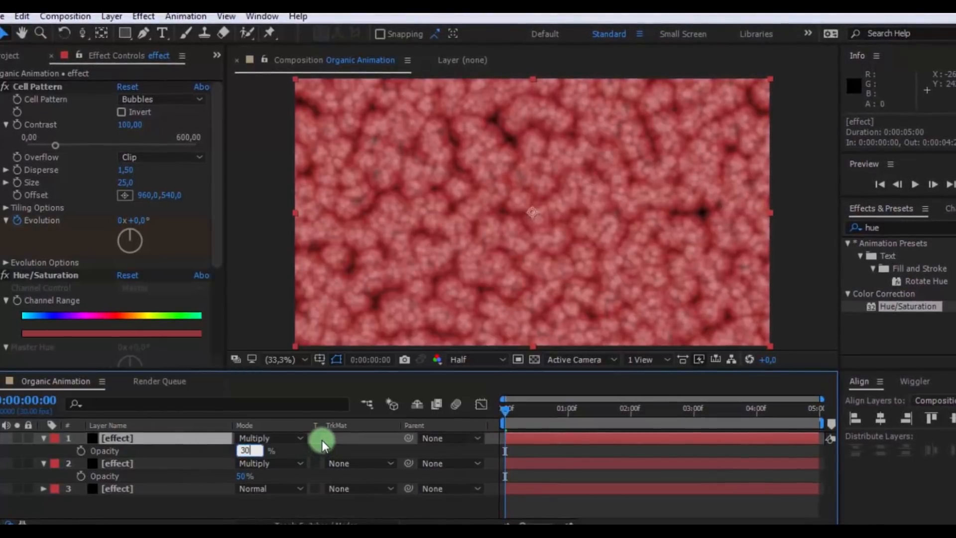
left_click(43, 438)
left_click(42, 451)
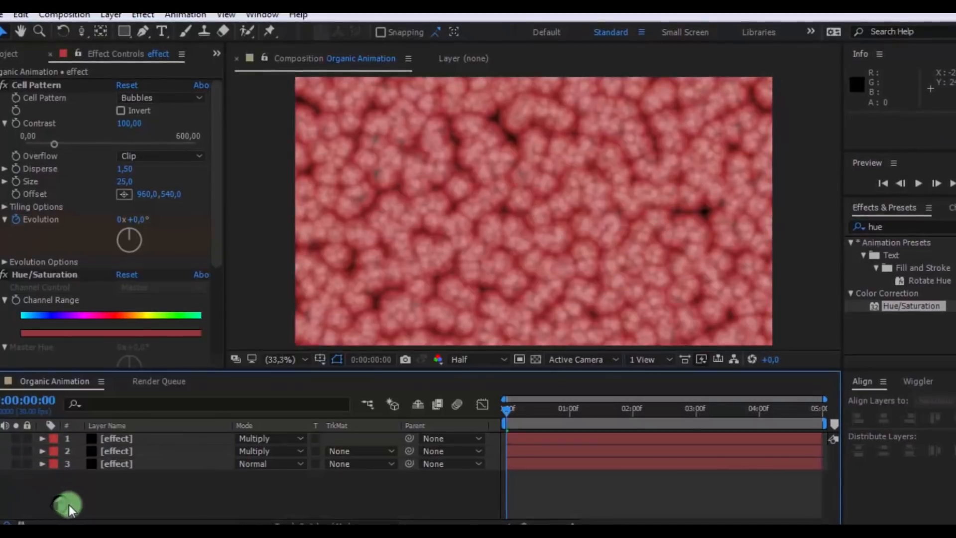
Pre-compose all three effect layers into a new composition named "Organic effect"
left_click_drag(134, 461, 141, 442)
right_click(144, 452)
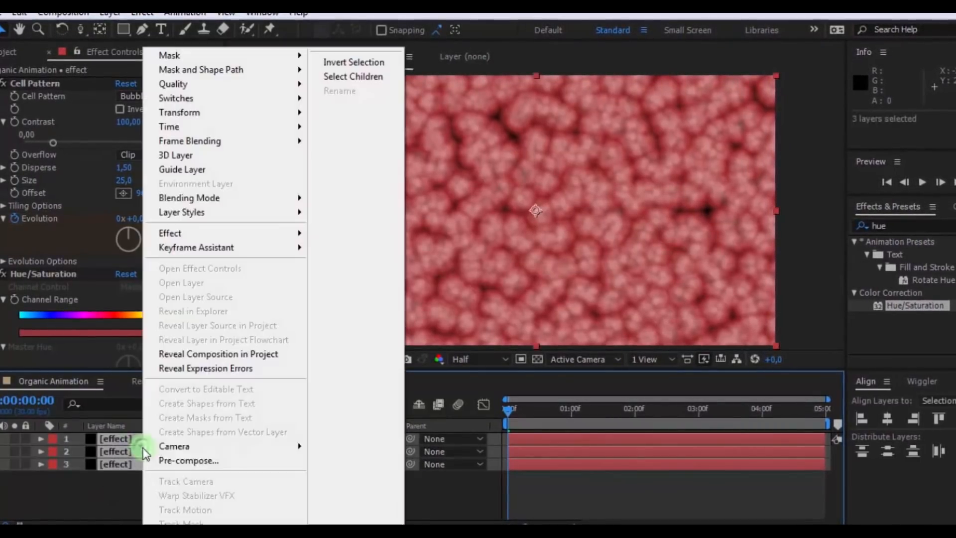
left_click(188, 461)
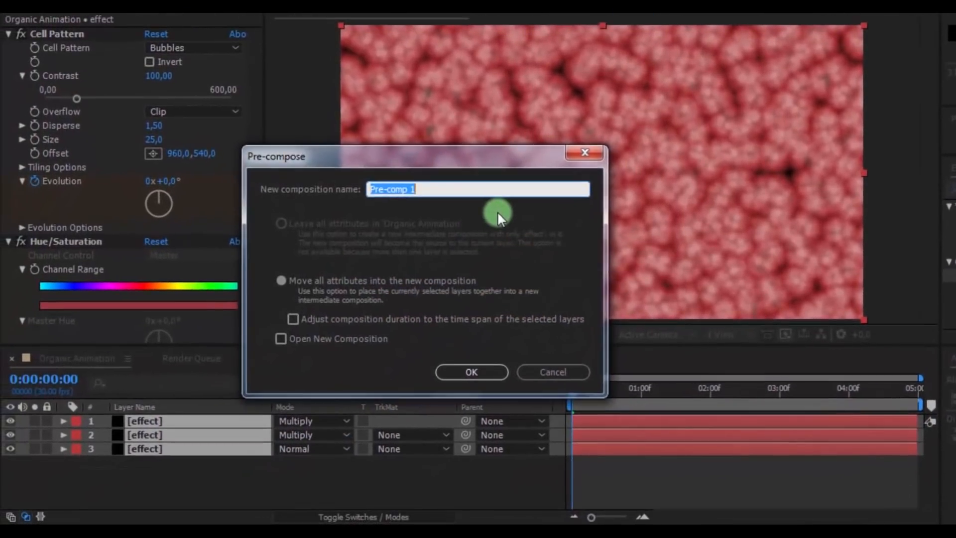
type("Organic effe")
type("ct")
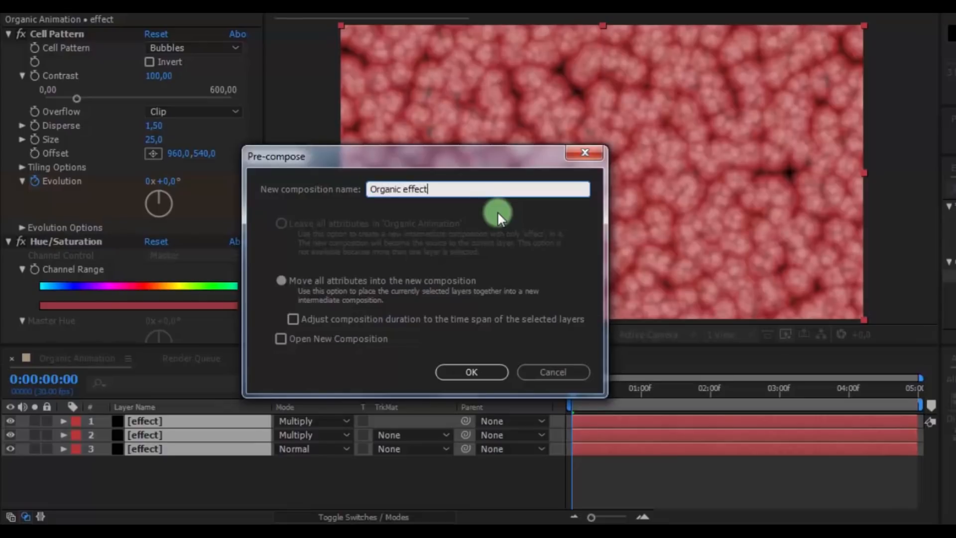
left_click(471, 374)
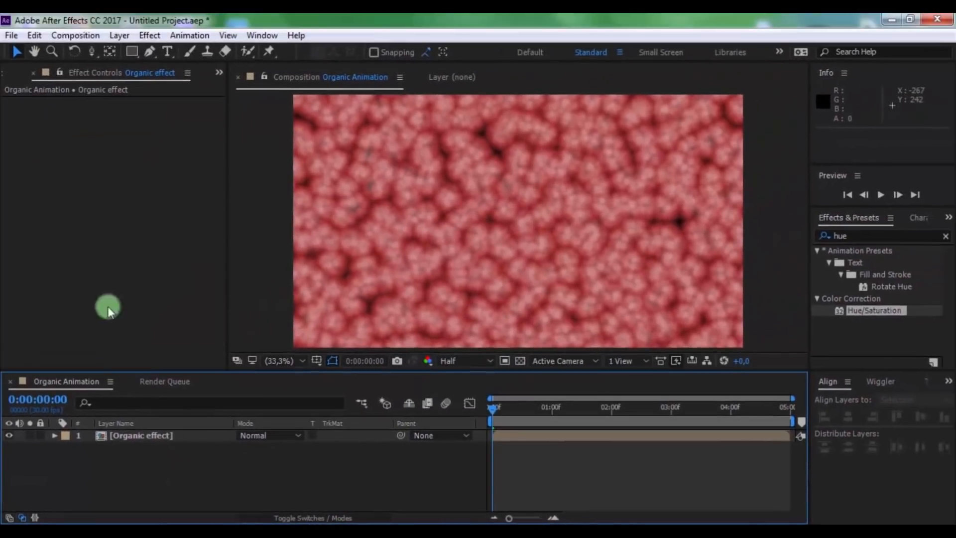
Add Logo.png from the project to the Organic Animation composition, above the Organic effect layer
left_click(11, 75)
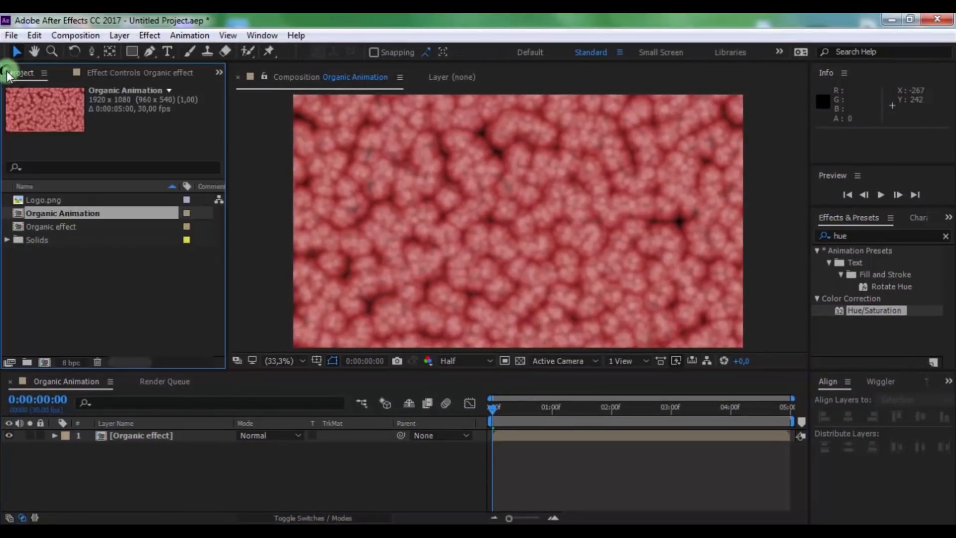
left_click(47, 201)
left_click_drag(140, 485, 131, 429)
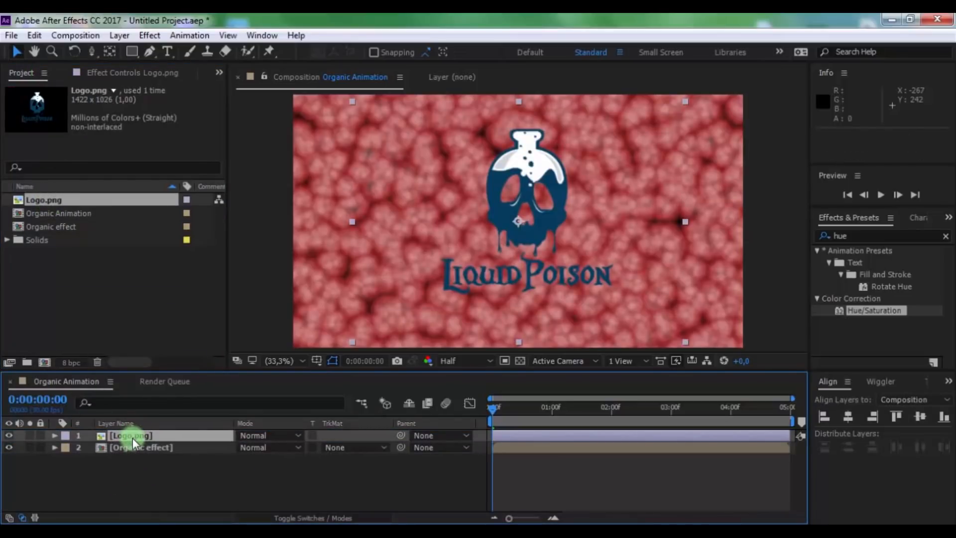
Move the logo layer down to Position 960, 606 and enlarge its Scale to about 110%
key("p")
left_click_drag(269, 448, 273, 486)
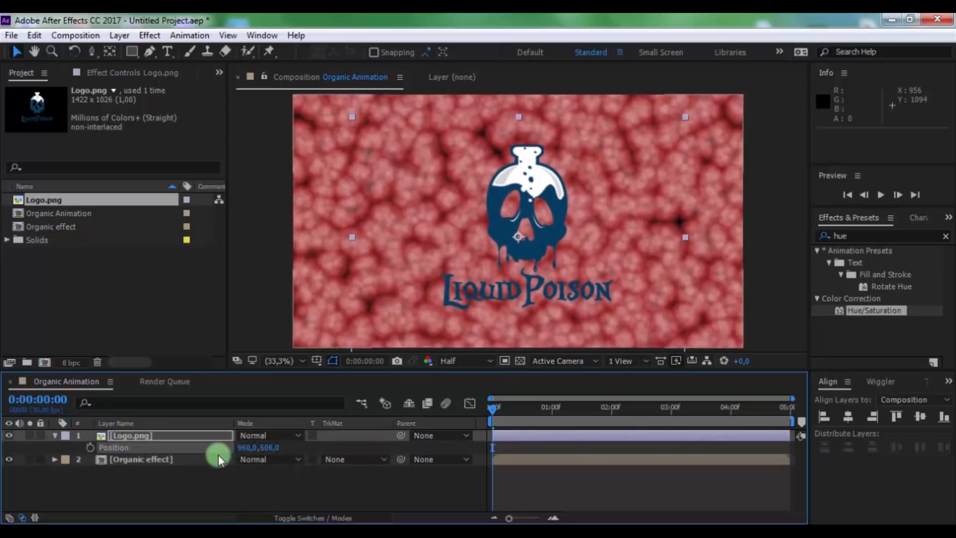
key("s")
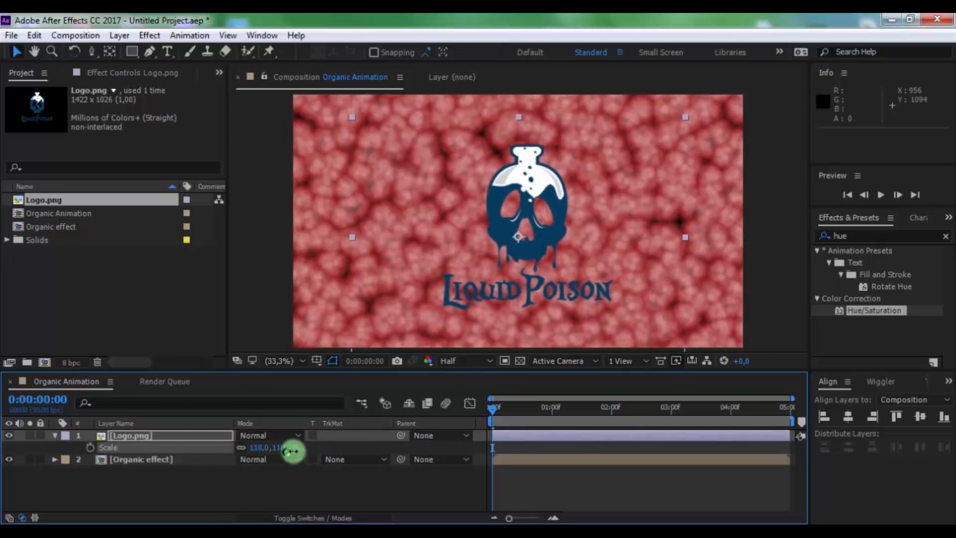
left_click_drag(293, 451, 309, 449)
left_click(55, 435)
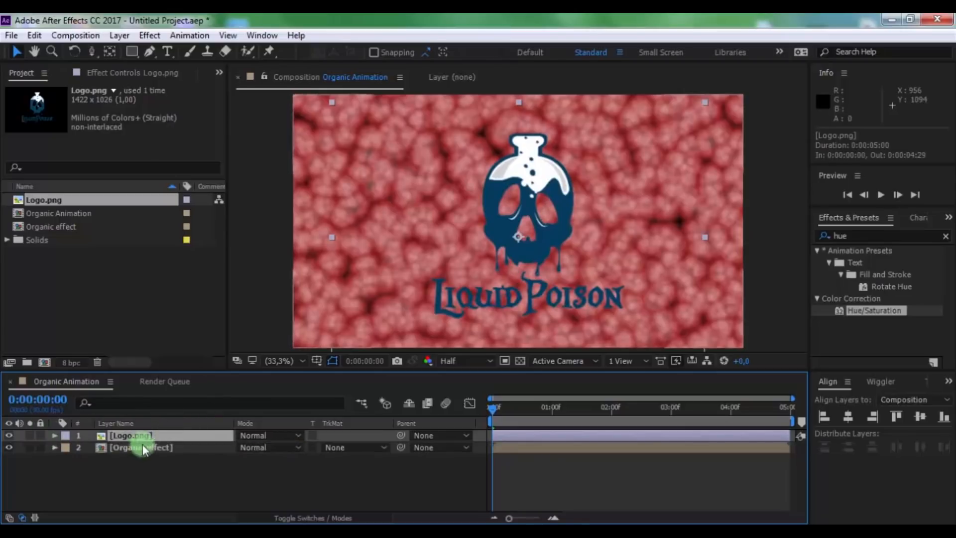
Pre-compose the Logo.png layer as "Logo", leaving all attributes in Organic Animation
right_click(149, 434)
left_click(172, 454)
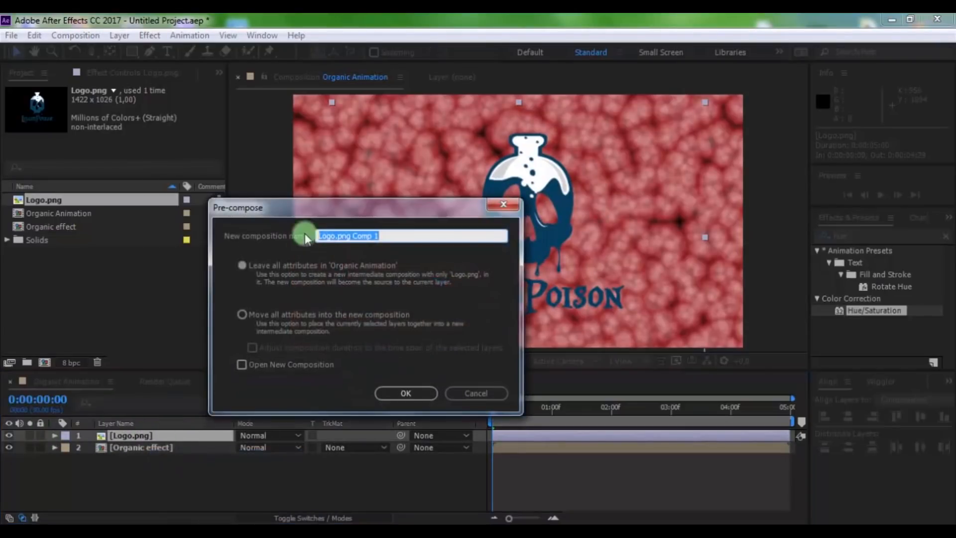
type("Logo")
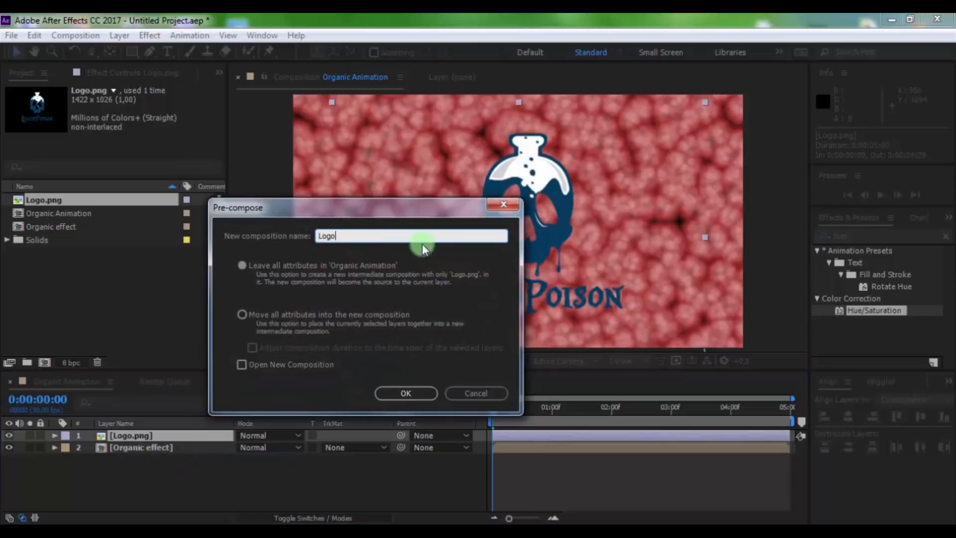
left_click(405, 393)
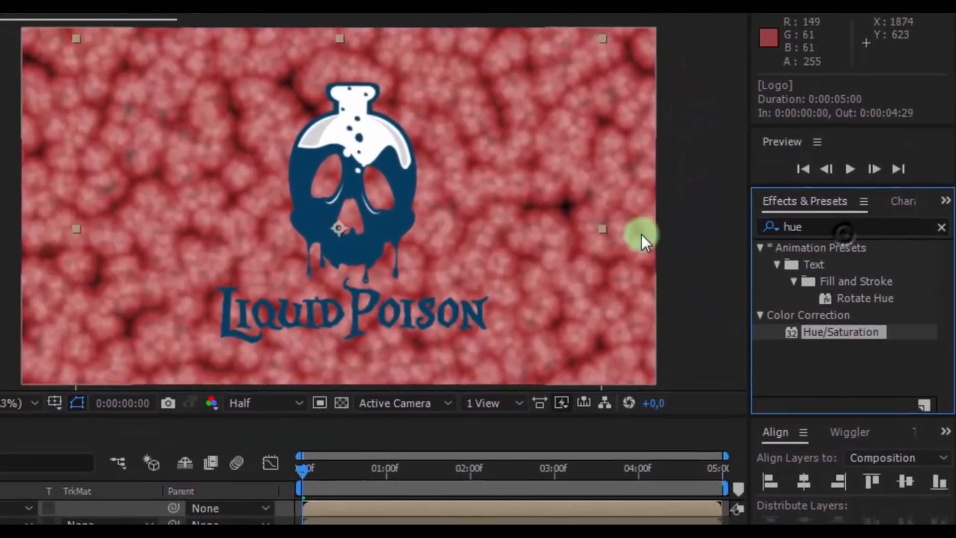
Find the Fill effect and apply it to the Logo layer
left_click(881, 228)
type("fill")
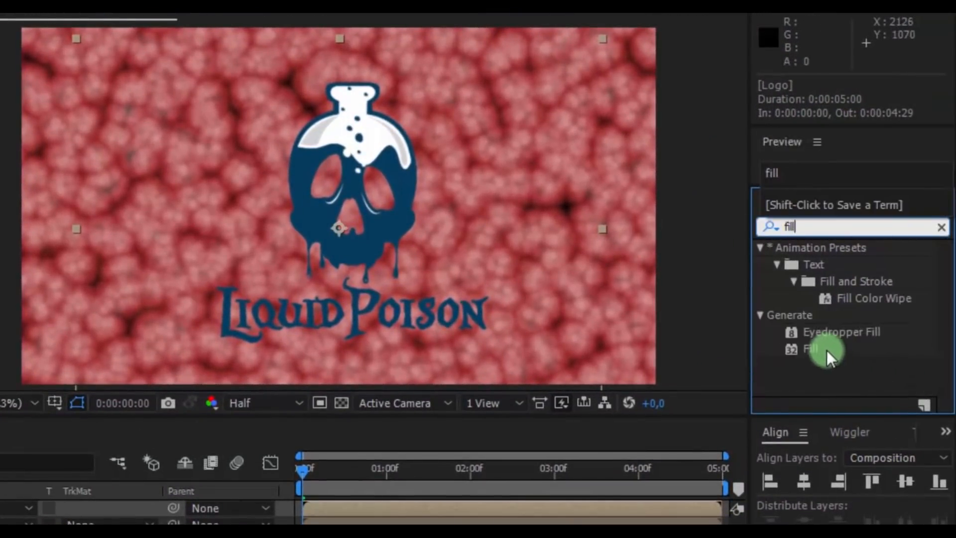
left_click_drag(828, 356, 243, 395)
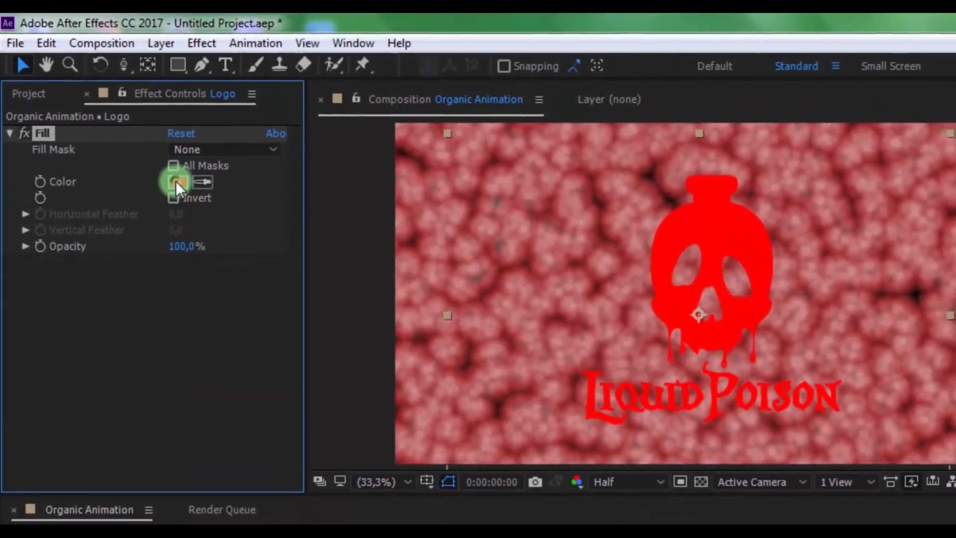
Change the Fill effect's Color on the Logo layer to white
left_click(176, 181)
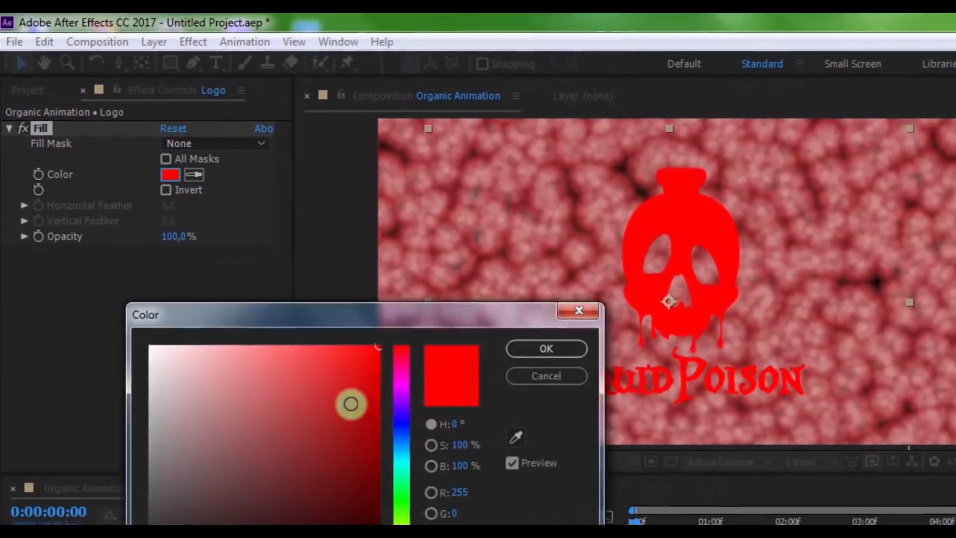
left_click_drag(350, 403, 1, 188)
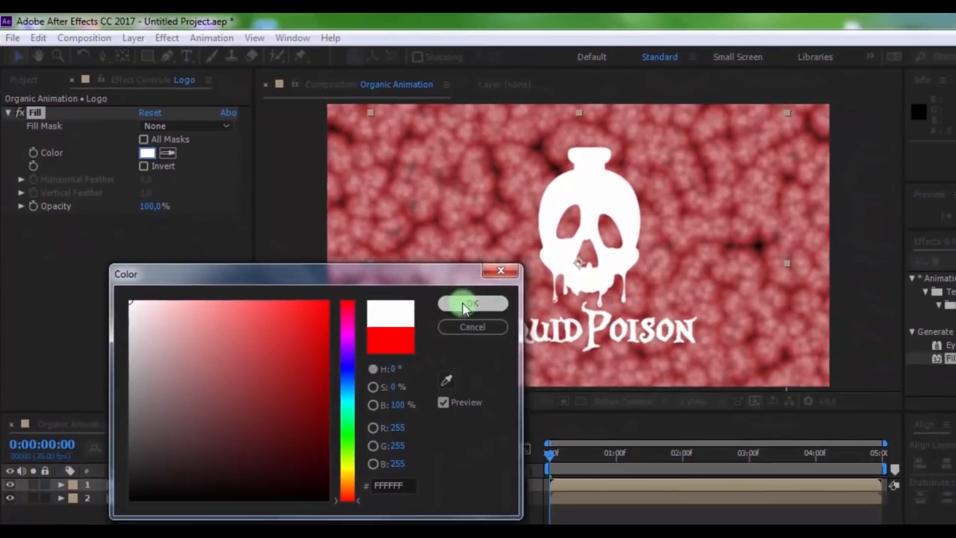
left_click(463, 305)
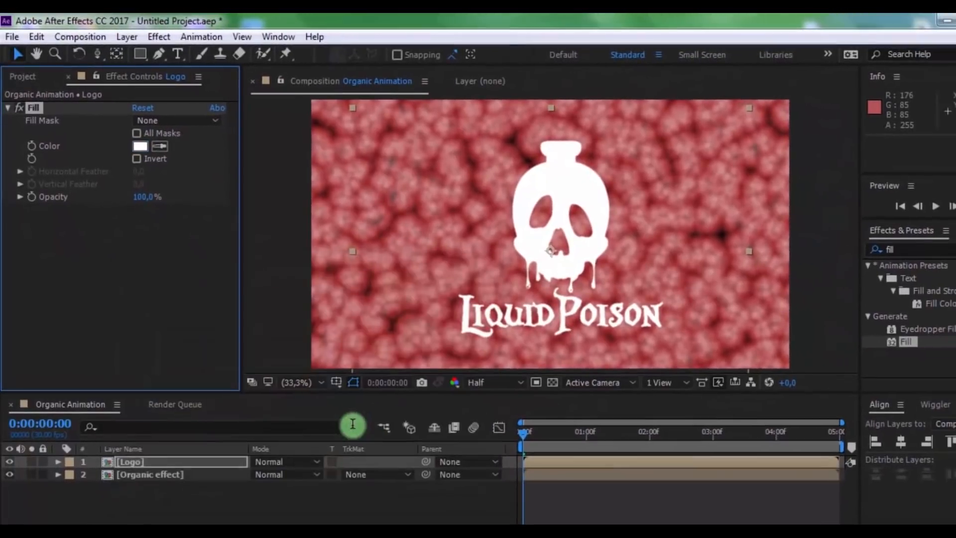
Find the Fast Blur (Legacy) effect and apply it to the Logo layer
left_click(131, 461)
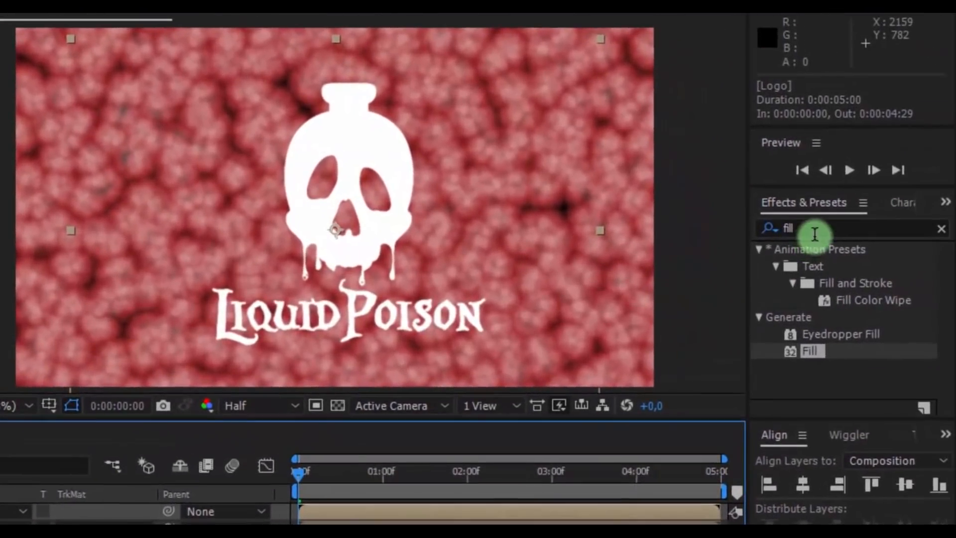
left_click(905, 250)
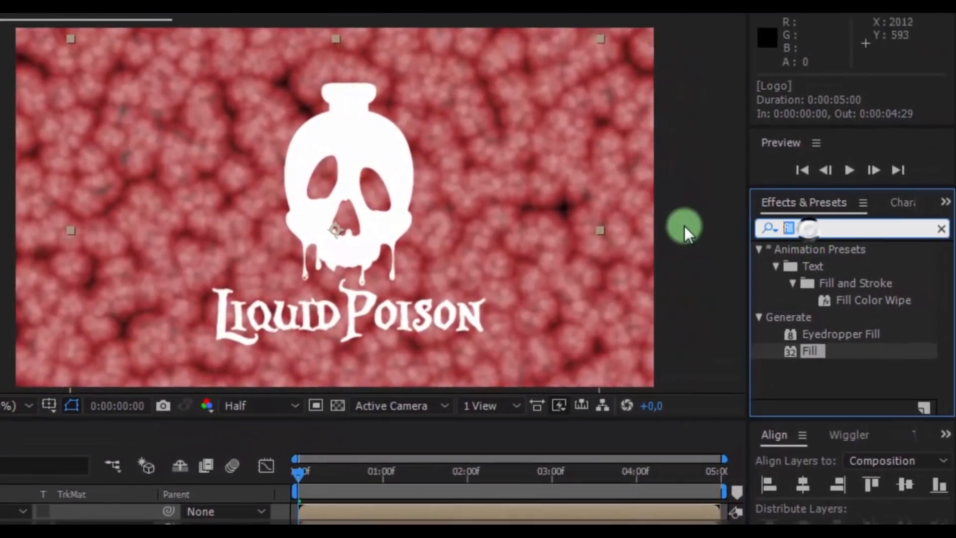
type("fast")
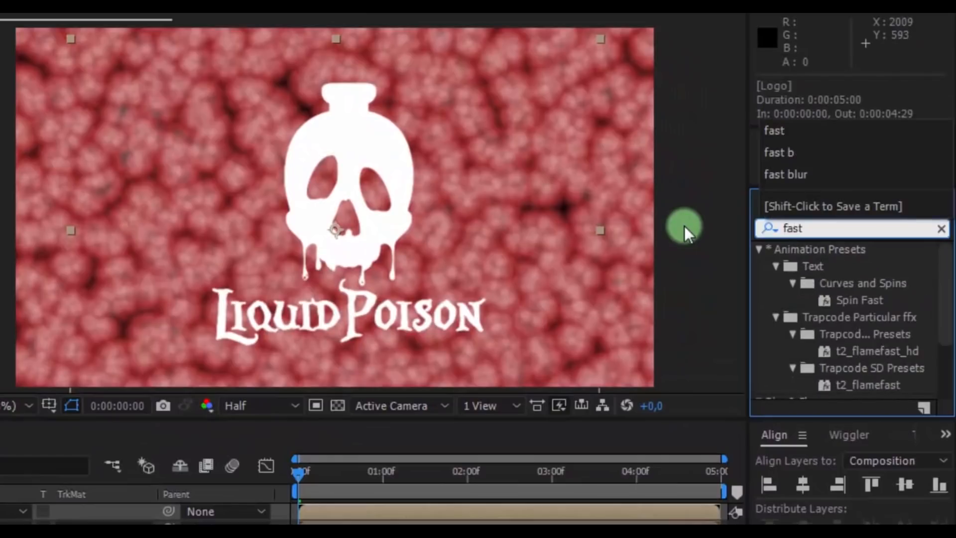
left_click_drag(824, 314, 0, 506)
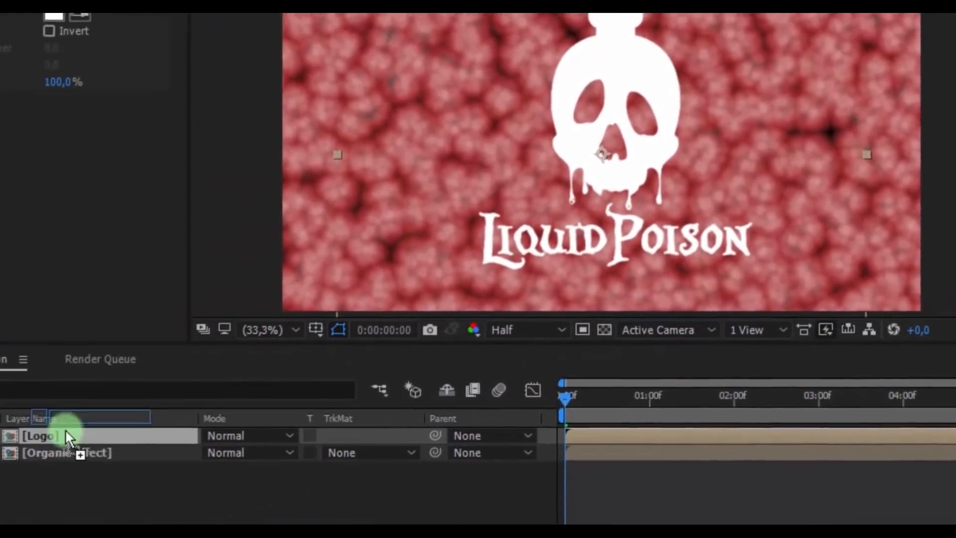
left_click_drag(66, 431, 68, 436)
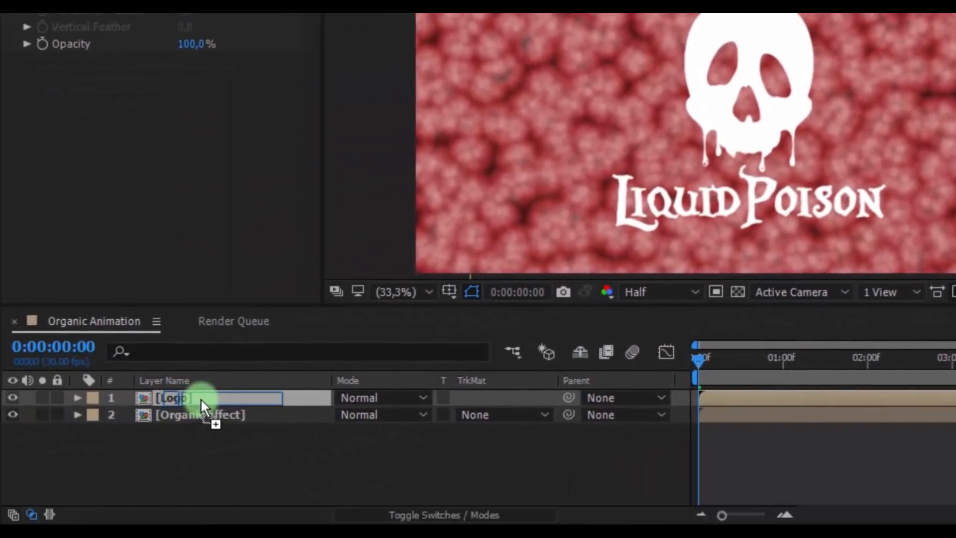
left_click_drag(201, 398, 201, 398)
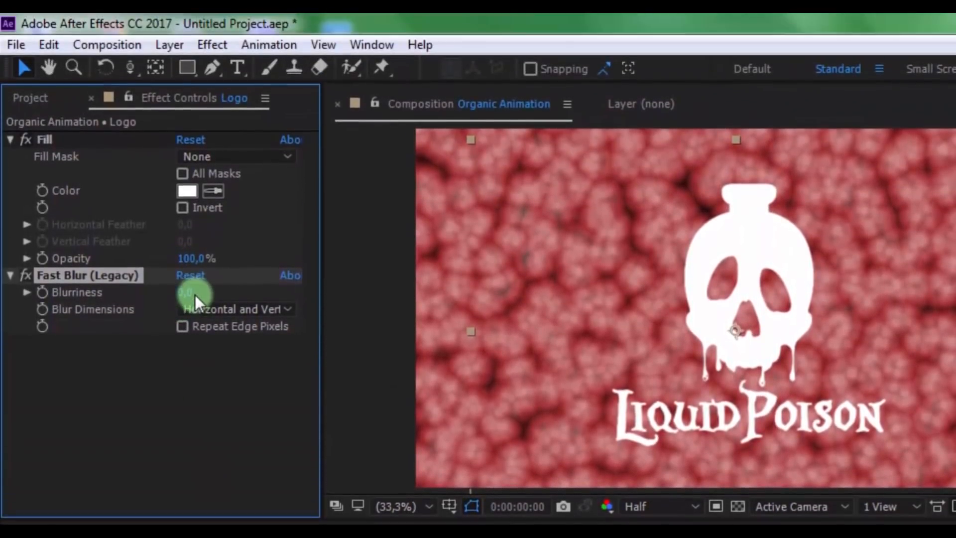
Set the Logo layer's Fast Blur Blurriness to 10
left_click(191, 227)
type("10")
key("Return")
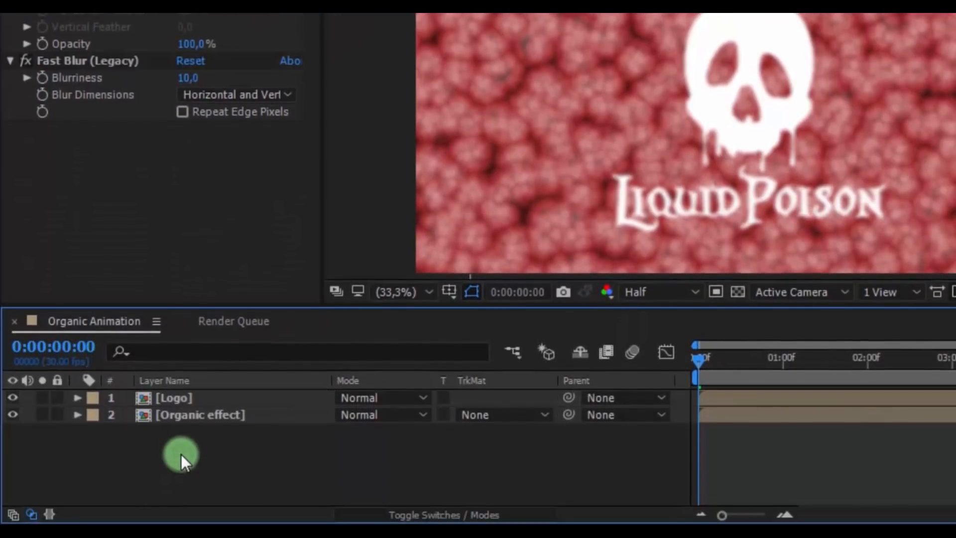
Create a new adjustment layer on top of the Organic Animation composition
right_click(180, 453)
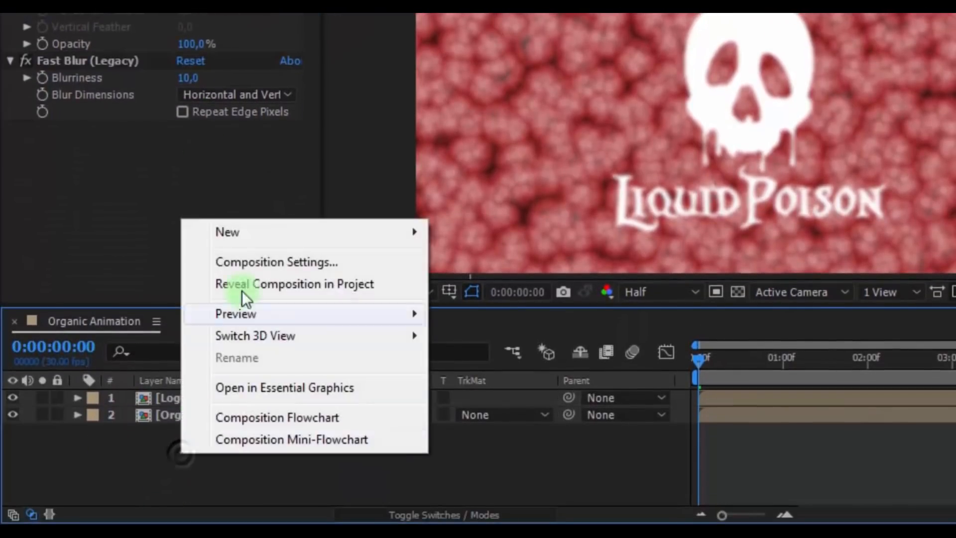
mouse_move(278, 235)
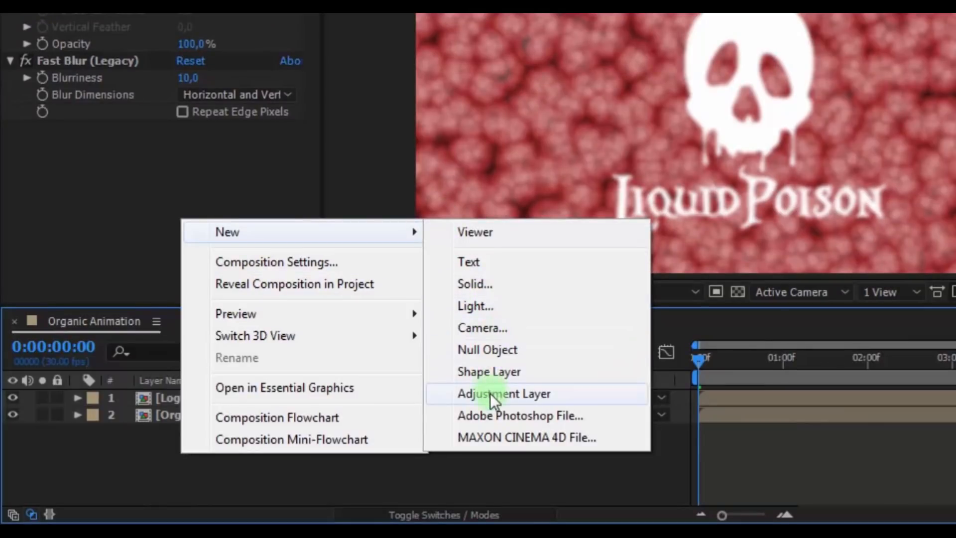
left_click(490, 392)
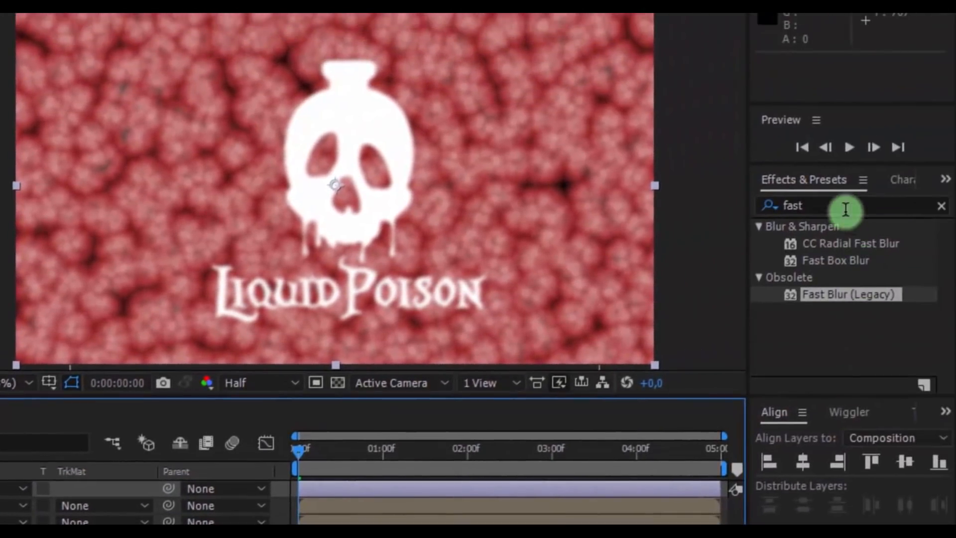
Search the effects for "glass" and apply CC Glass to the adjustment layer
double_click(845, 209)
type("glass")
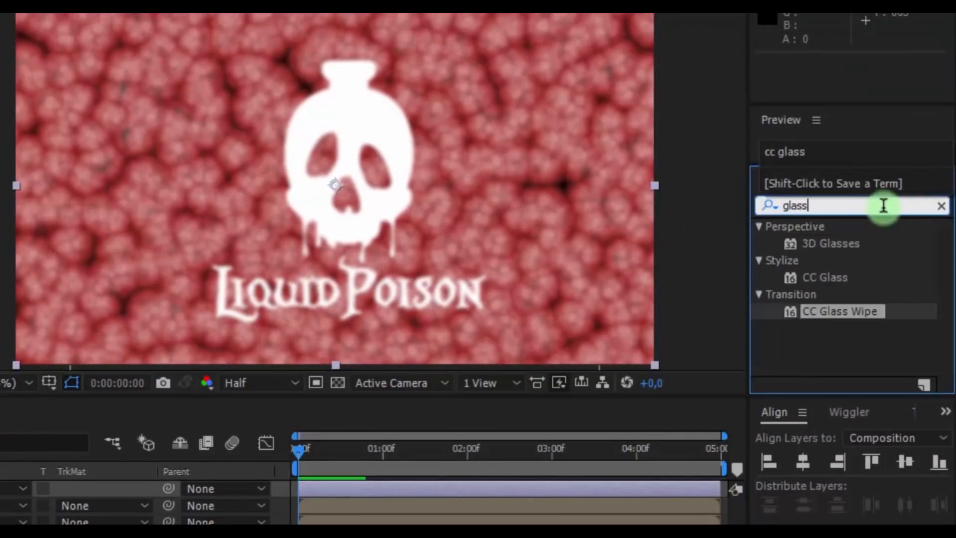
left_click_drag(836, 261, 0, 166)
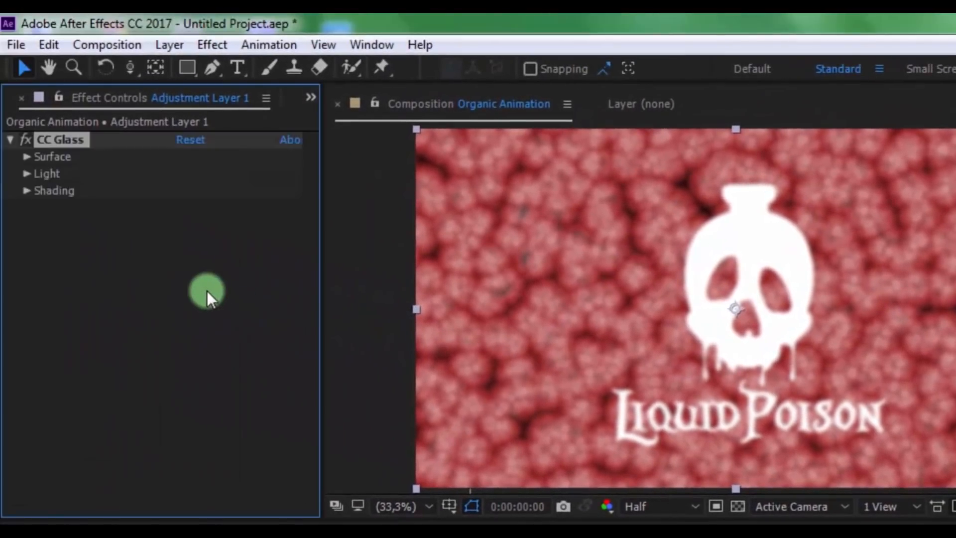
left_click(205, 281)
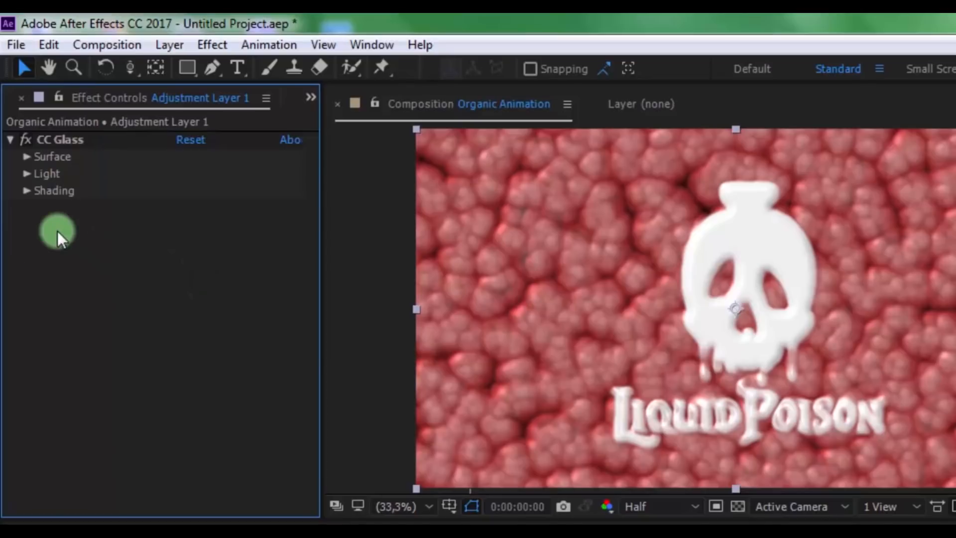
In the CC Glass Shading settings, set Metal to 0 and Roughness to 0,005
left_click(26, 190)
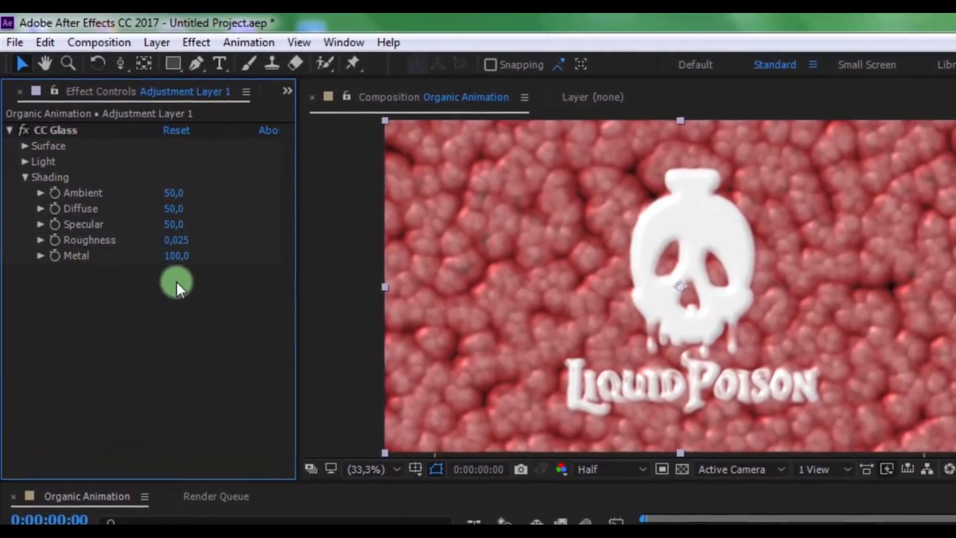
type("0")
key("Return")
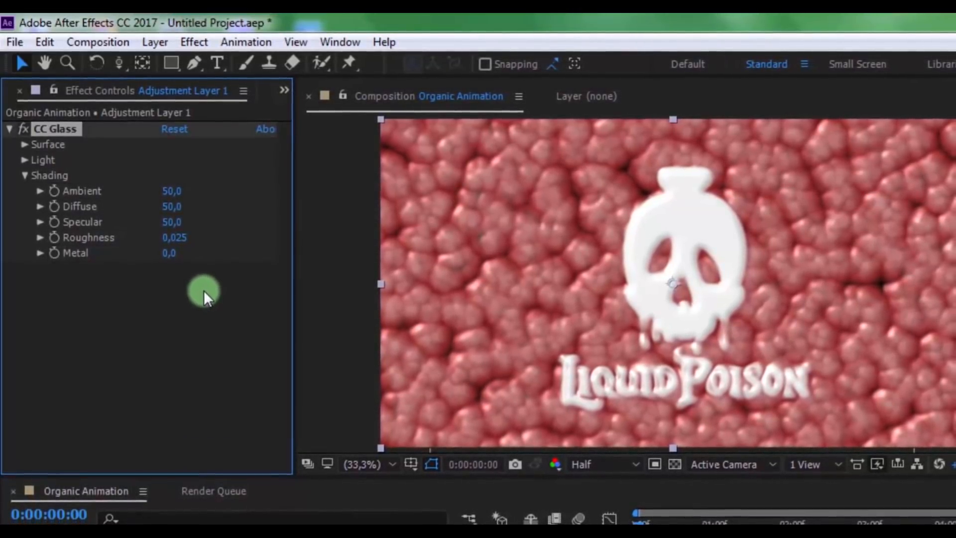
left_click(172, 239)
key("Right")
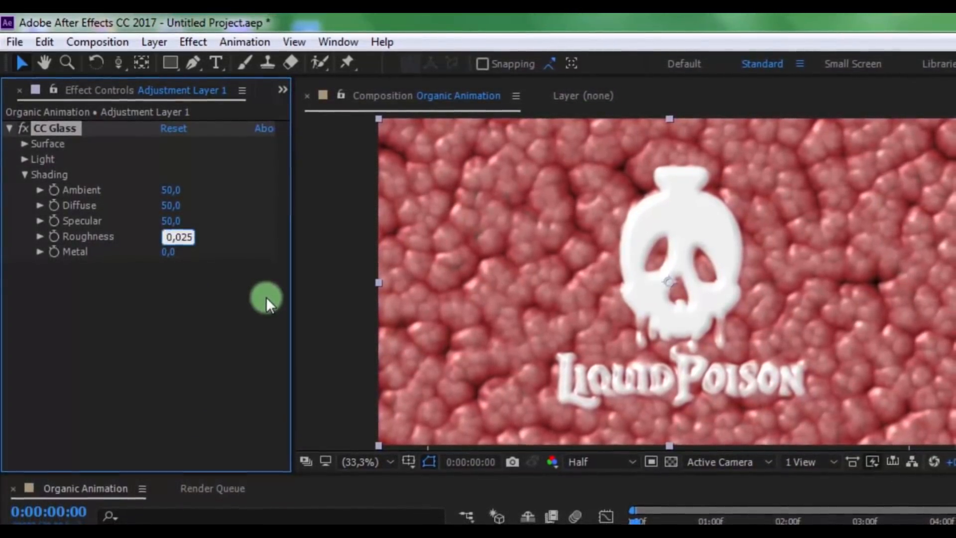
key("BackSpace")
key("BackSpace")
type("05")
key("Return")
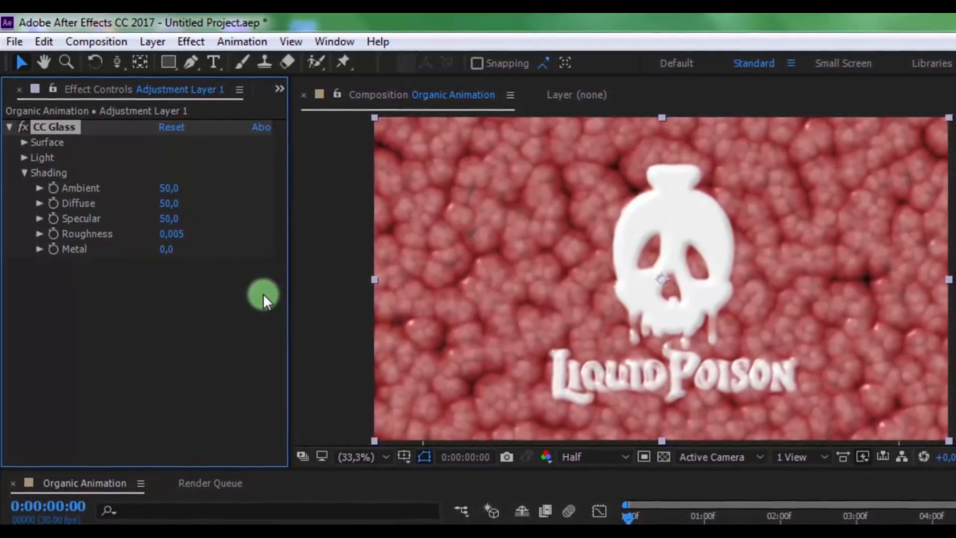
In the CC Glass Light settings, switch Light Type to Point Light and set Light Height to 100
left_click(24, 172)
left_click(23, 157)
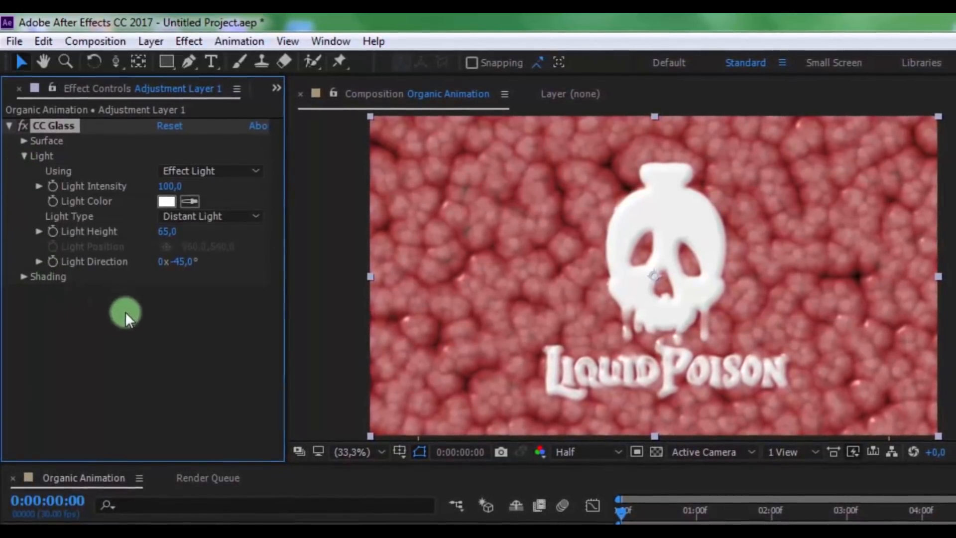
left_click(238, 215)
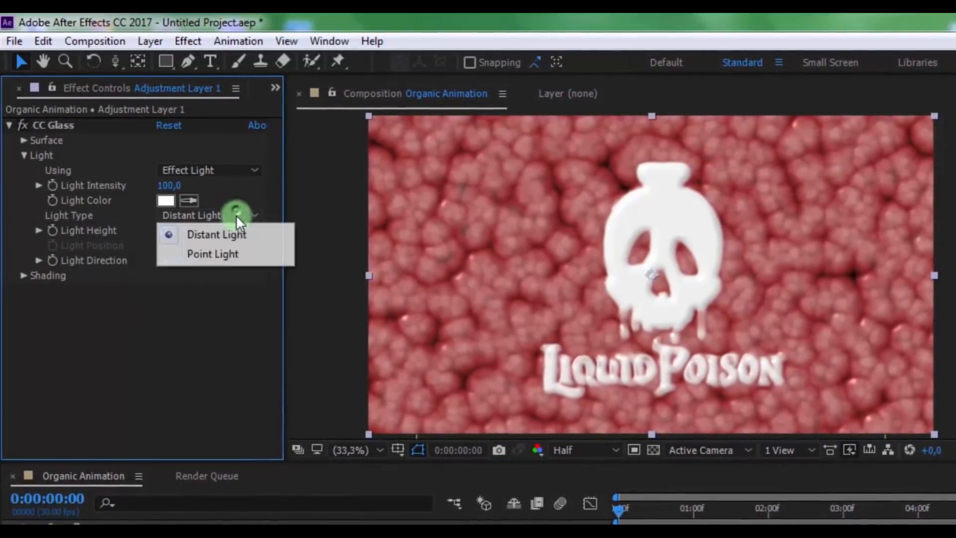
left_click(232, 255)
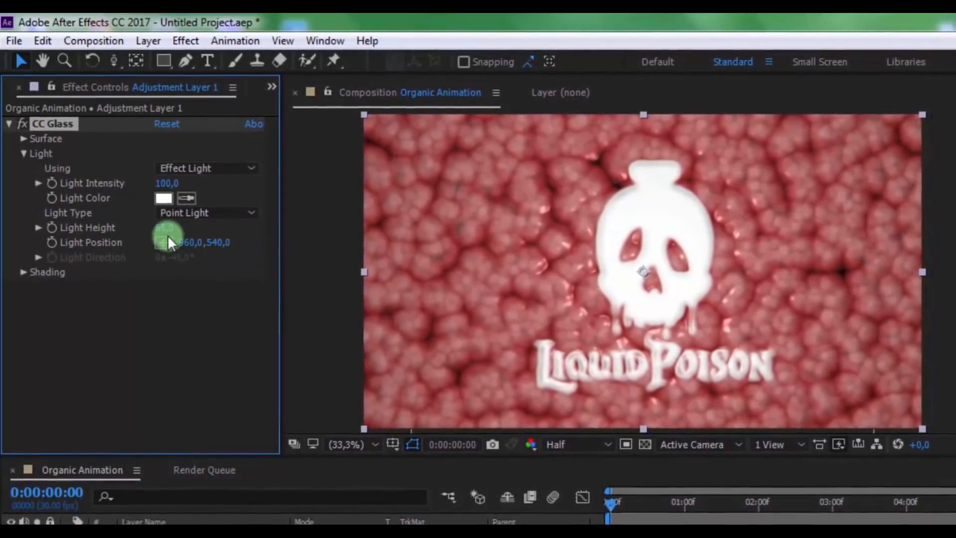
left_click(191, 228)
type("100")
key("Return")
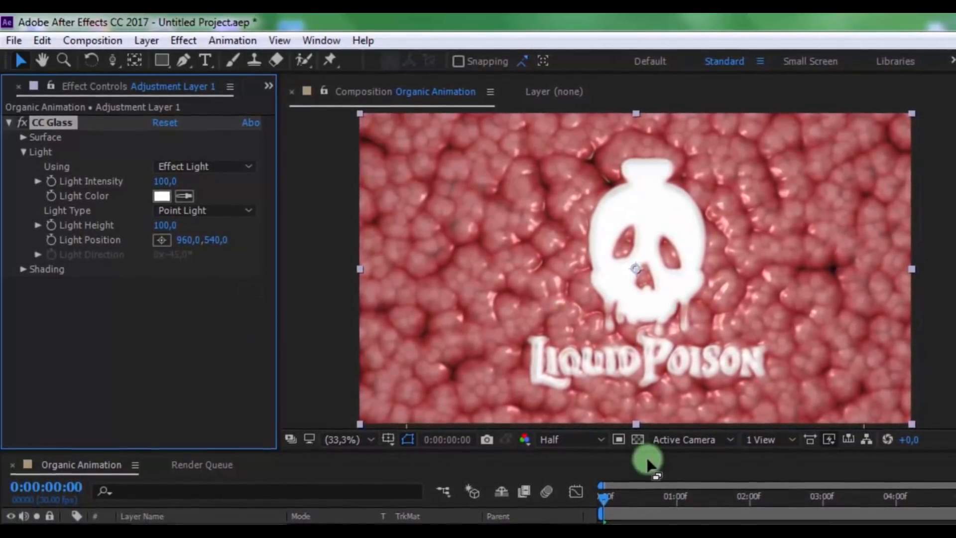
left_click(647, 495)
left_click_drag(644, 495, 747, 494)
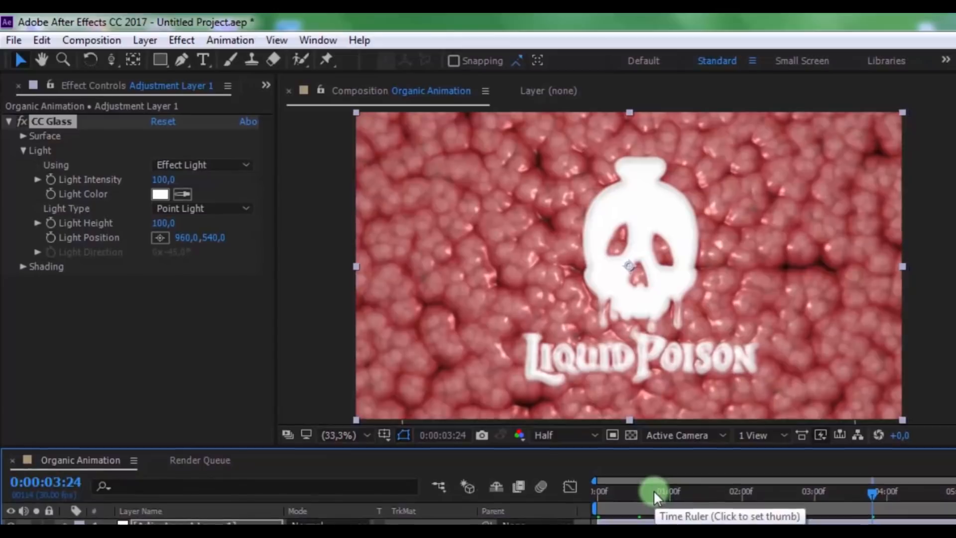
left_click_drag(654, 492, 495, 488)
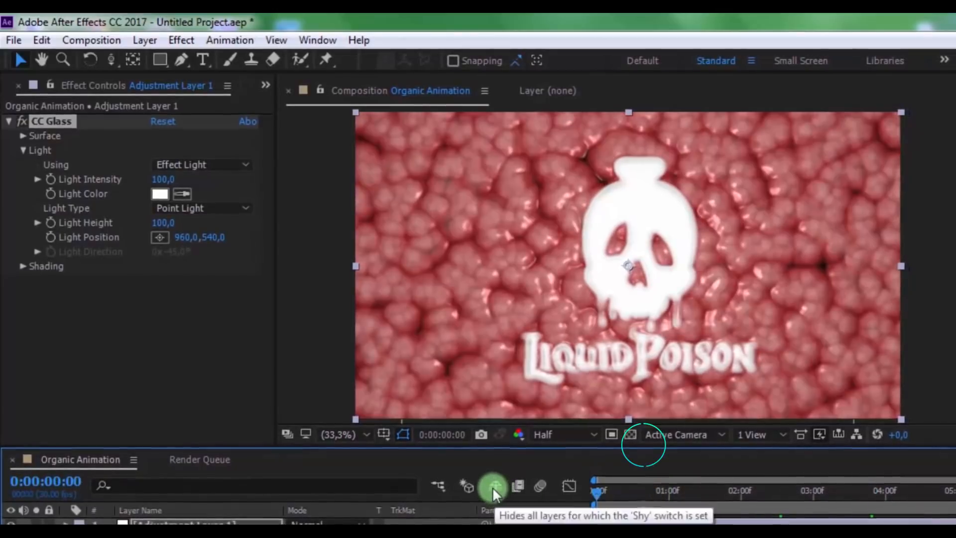
In the CC Glass Surface settings, set Softness to 13 and preview the result along the timeline
left_click(23, 150)
left_click(23, 134)
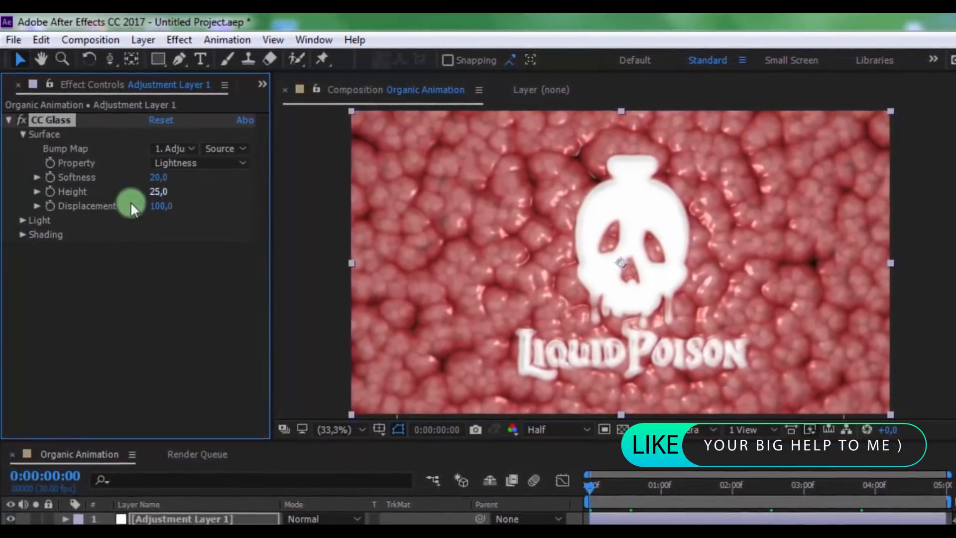
left_click(152, 178)
type("13")
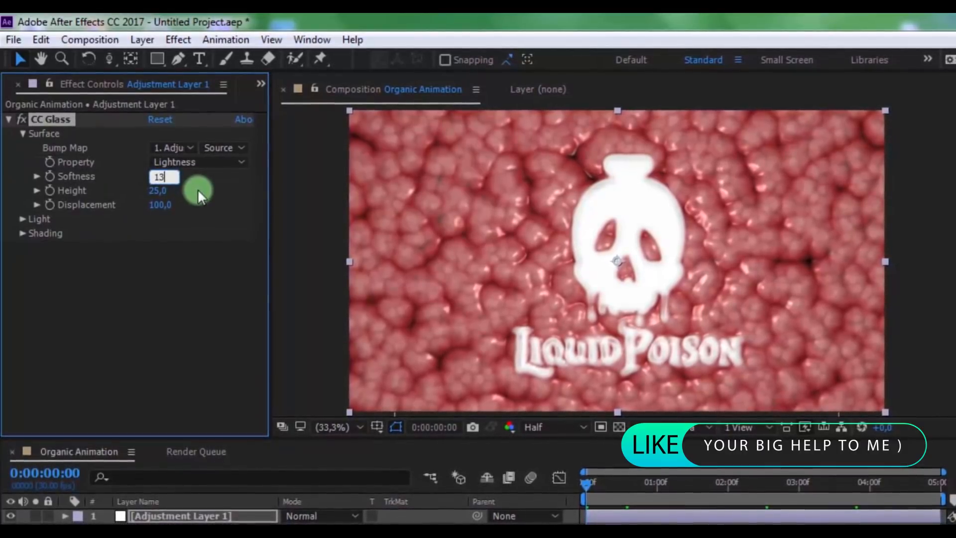
key("Return")
left_click(714, 482)
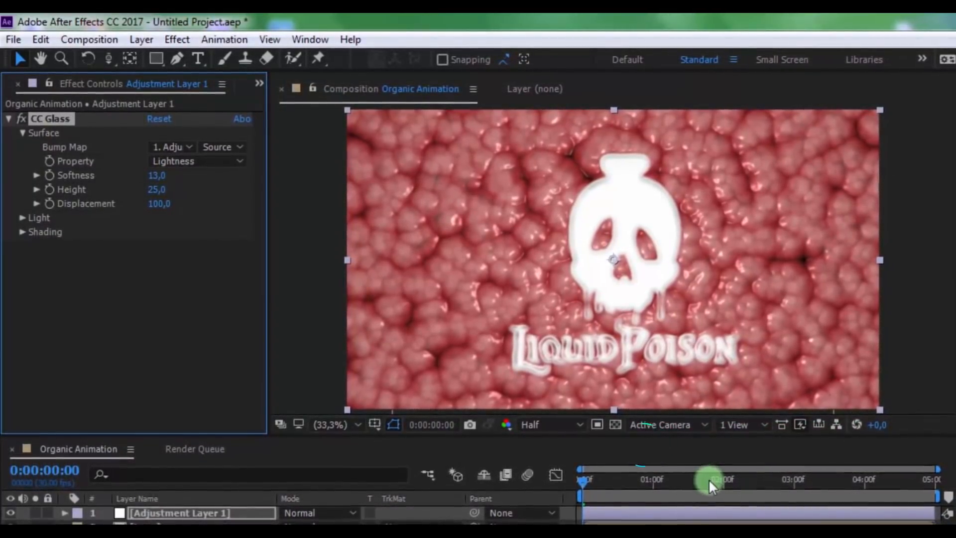
left_click_drag(621, 482, 460, 485)
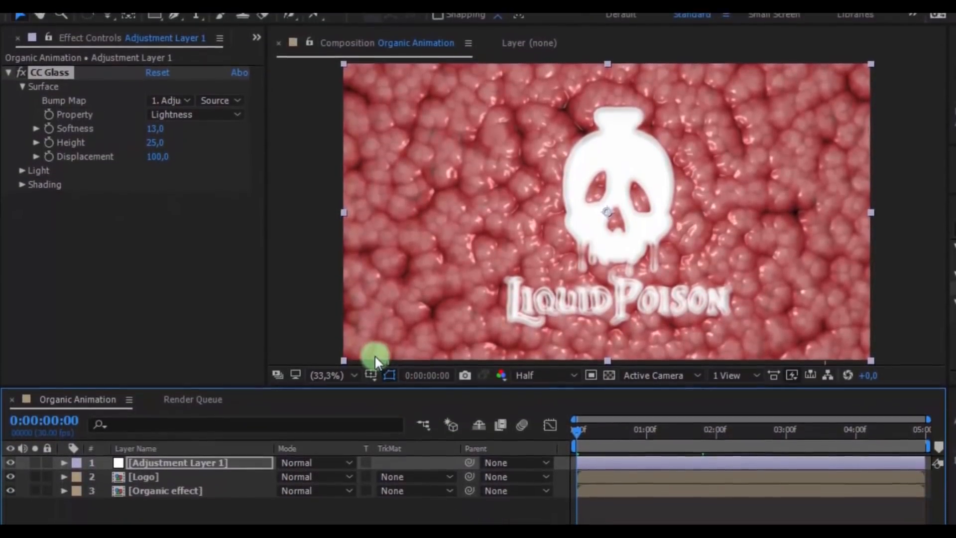
Set the Logo layer's Opacity to 70% and check the look at other points in time
left_click(178, 480)
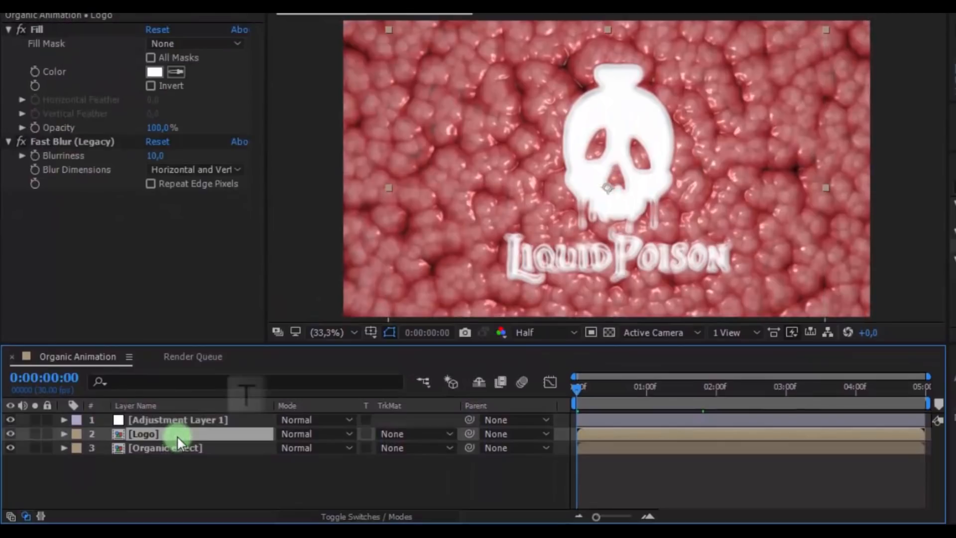
key("t")
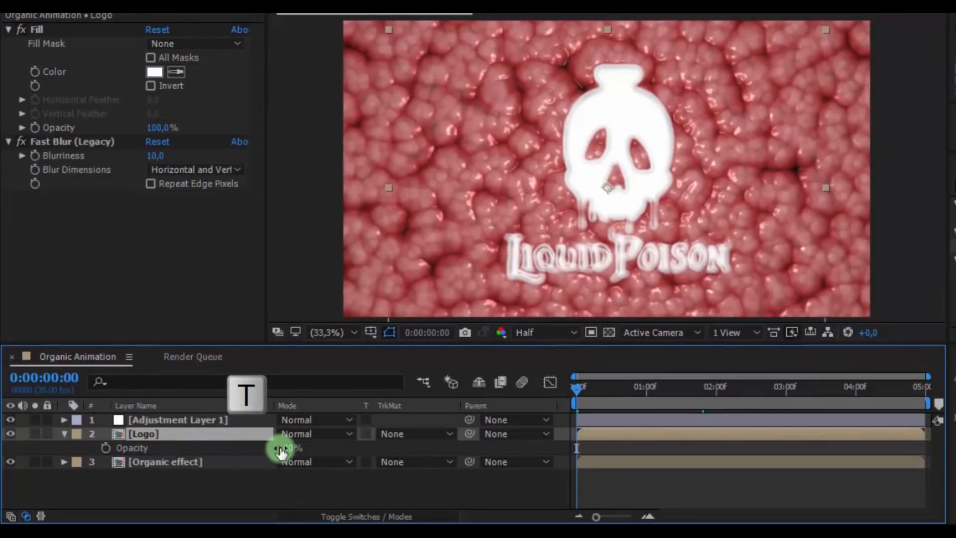
left_click(283, 448)
type("70")
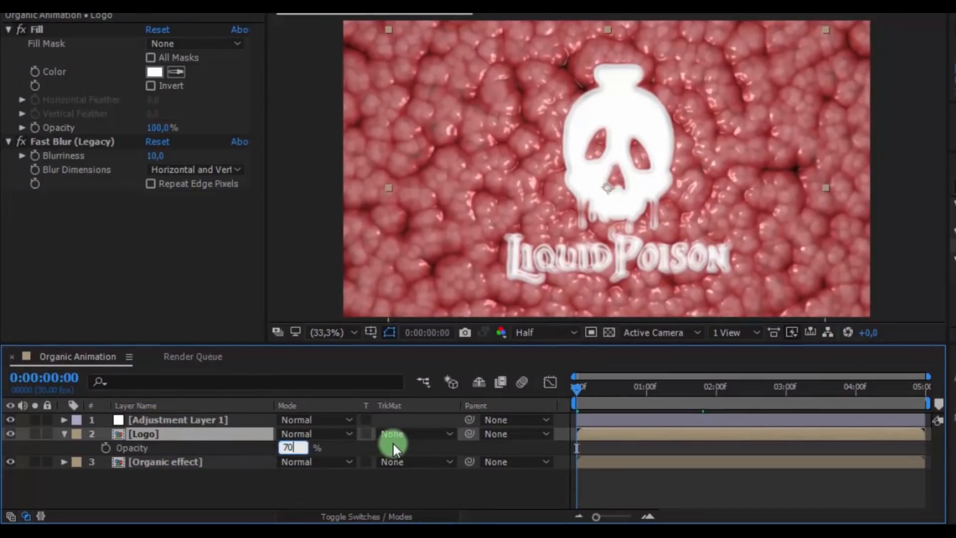
key("Return")
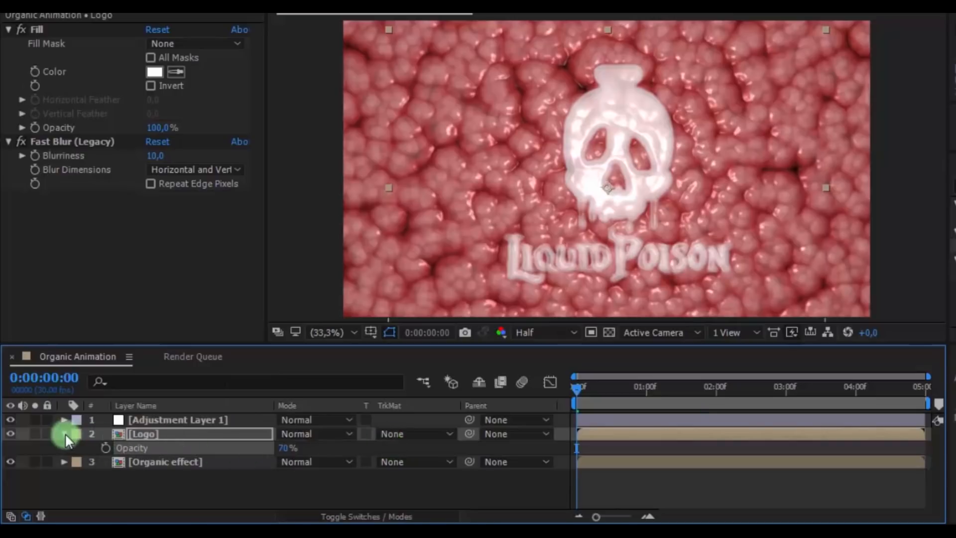
left_click(65, 435)
left_click(663, 403)
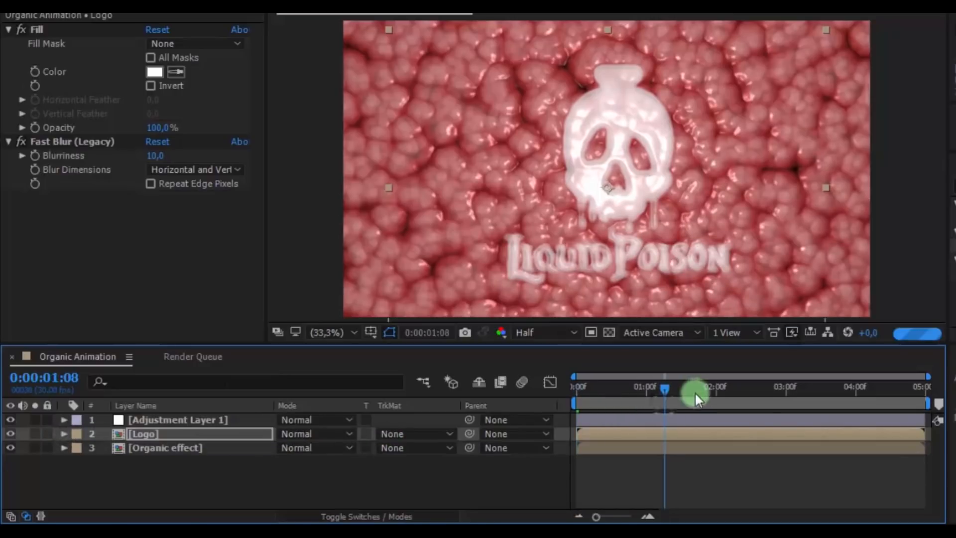
left_click(769, 402)
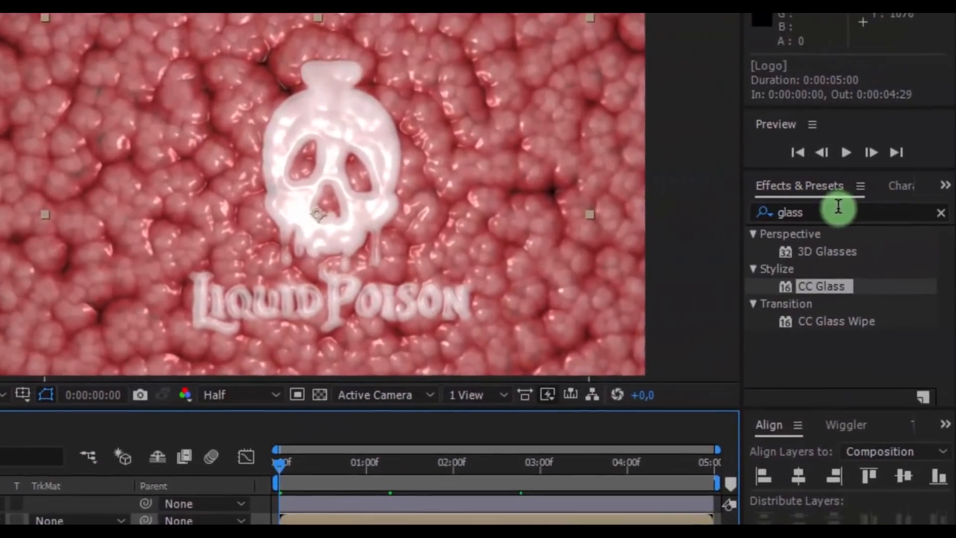
Find the Displacement Map effect and apply it to the Logo layer
left_click(838, 208)
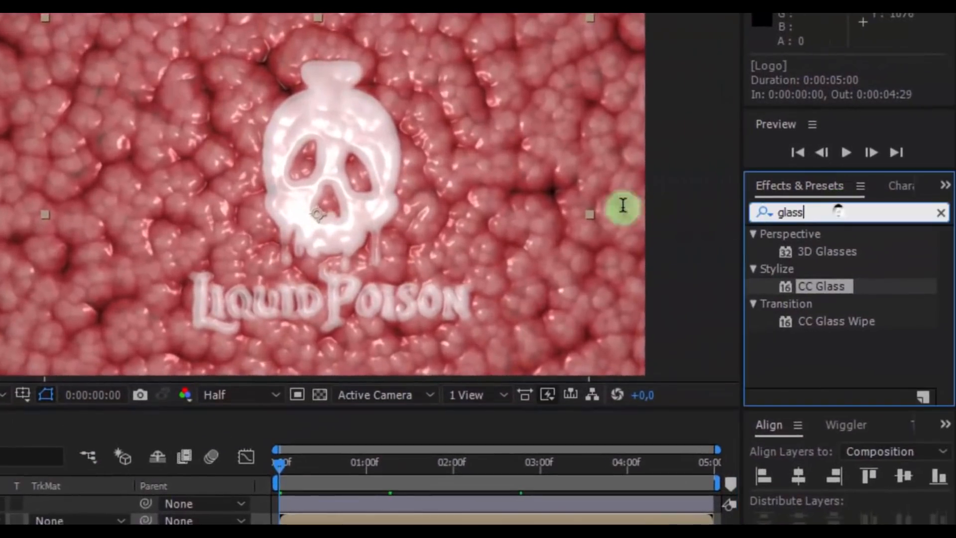
key("BackSpace")
type("dis")
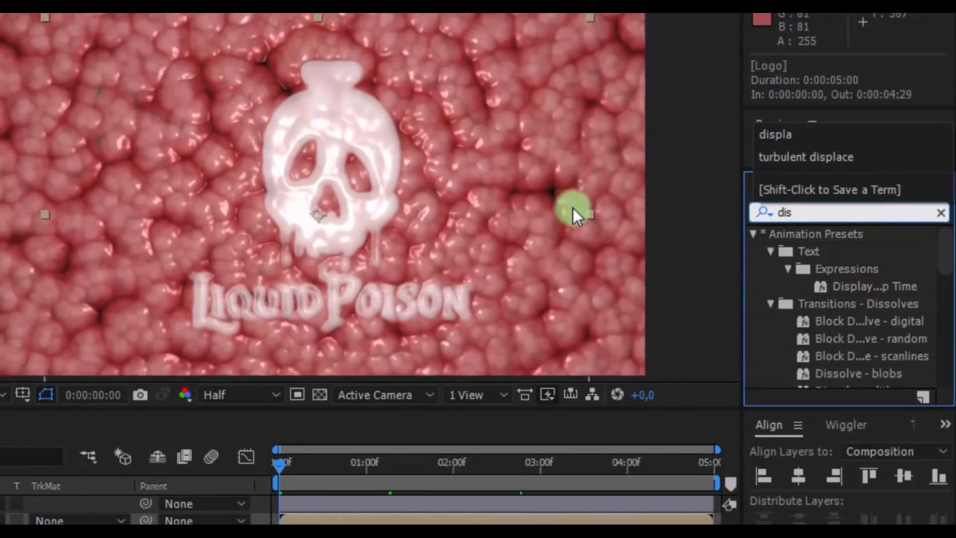
type("plac")
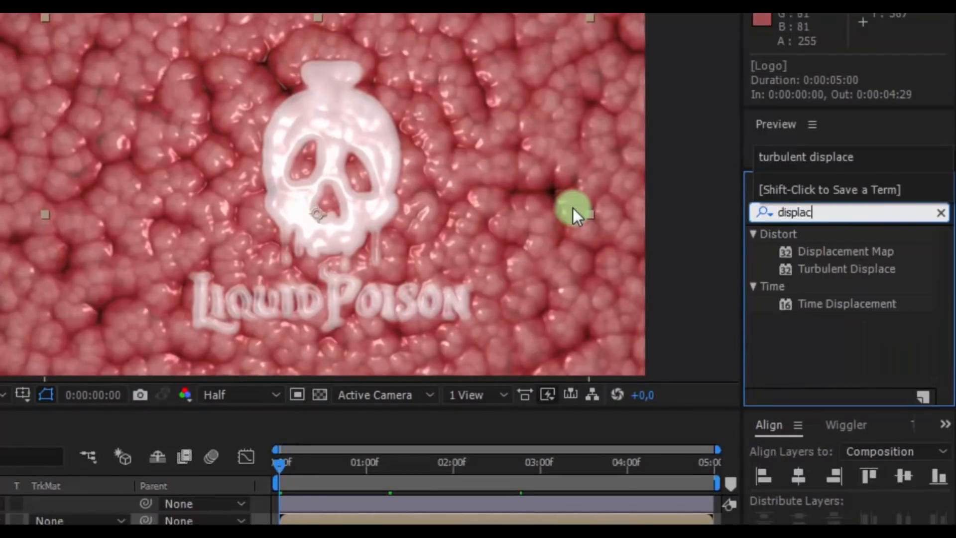
left_click_drag(834, 249, 209, 427)
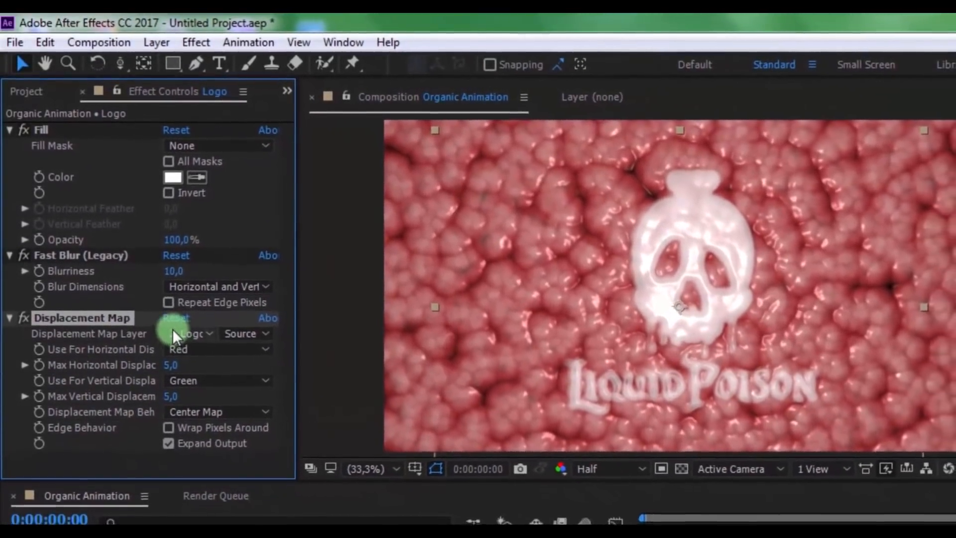
Use the Organic effect layer as the Displacement Map source and check the logo's distortion at other points in time
left_click(197, 333)
left_click(219, 416)
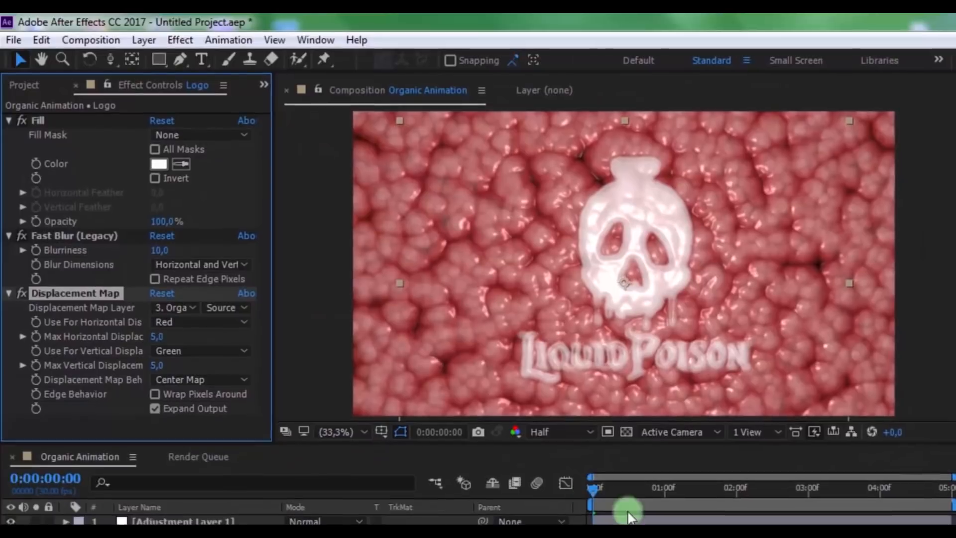
left_click(660, 495)
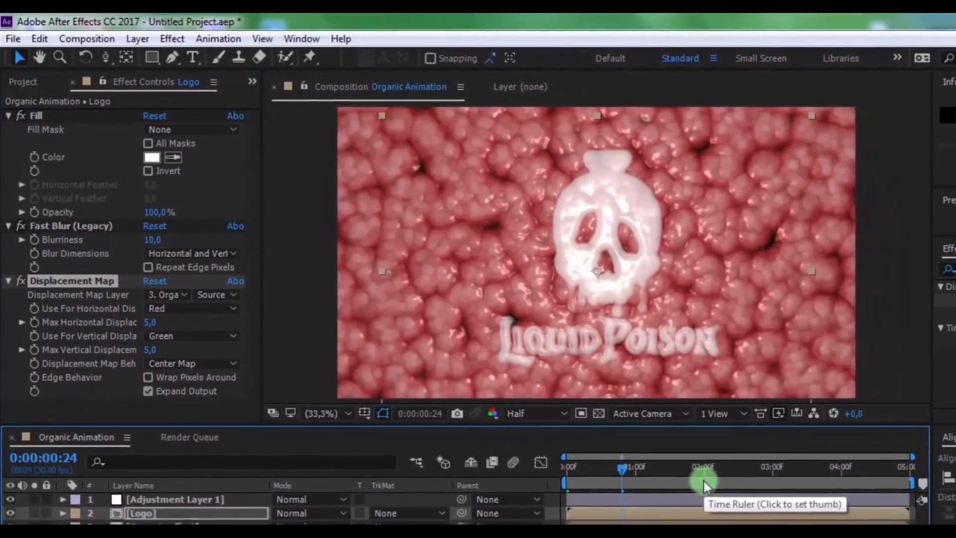
left_click_drag(704, 481, 490, 456)
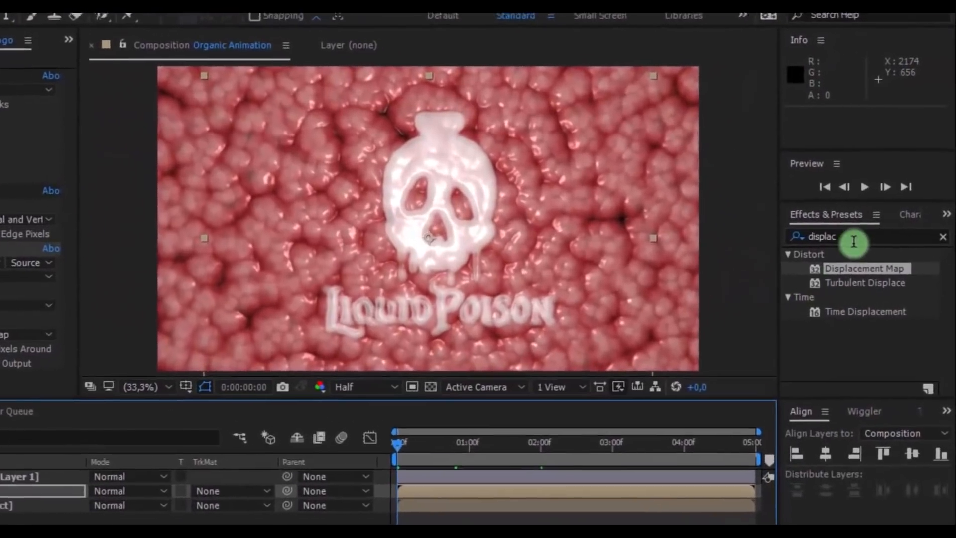
Apply the CC Image Wipe effect to the Logo layer and enable Inverse Gradient in its Gradient settings
left_click(875, 238)
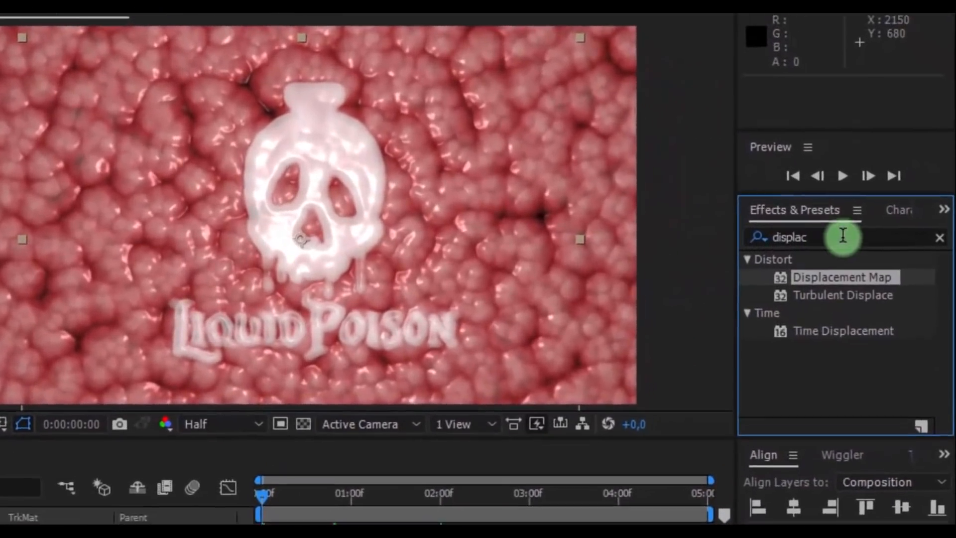
left_click(843, 236)
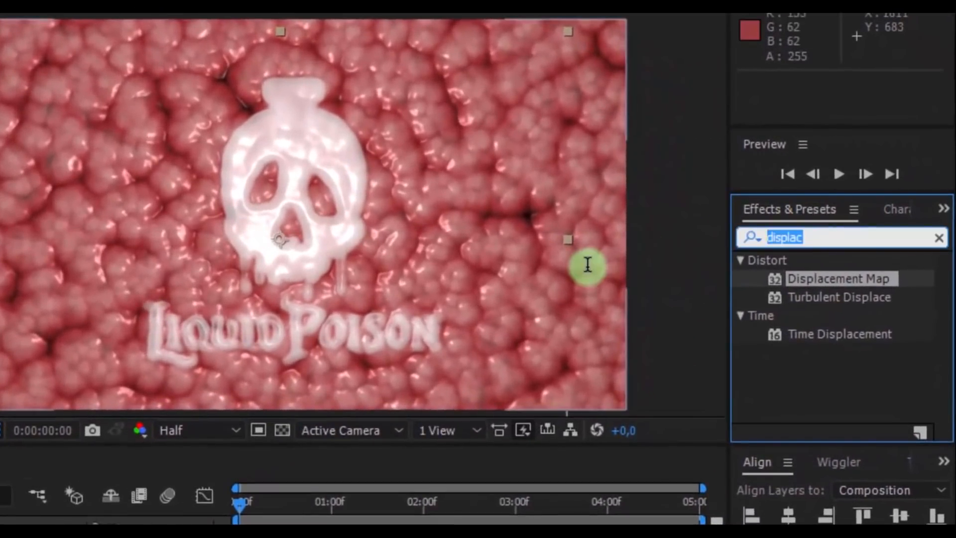
type("cc imag")
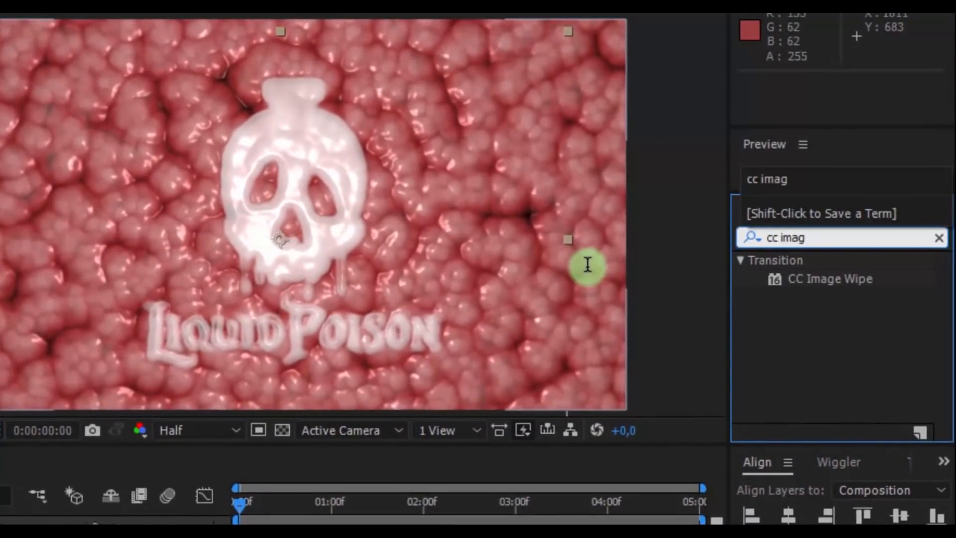
left_click_drag(825, 284, 216, 405)
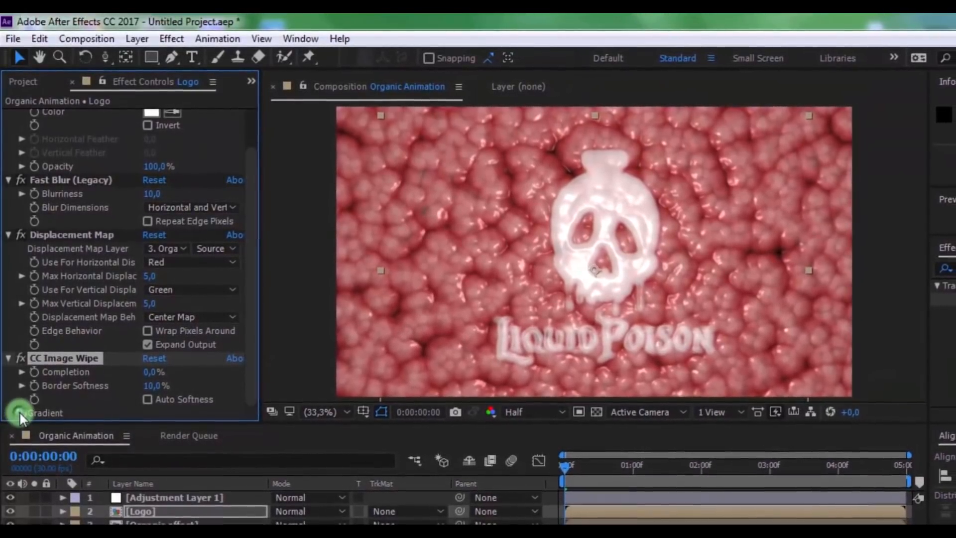
left_click(20, 413)
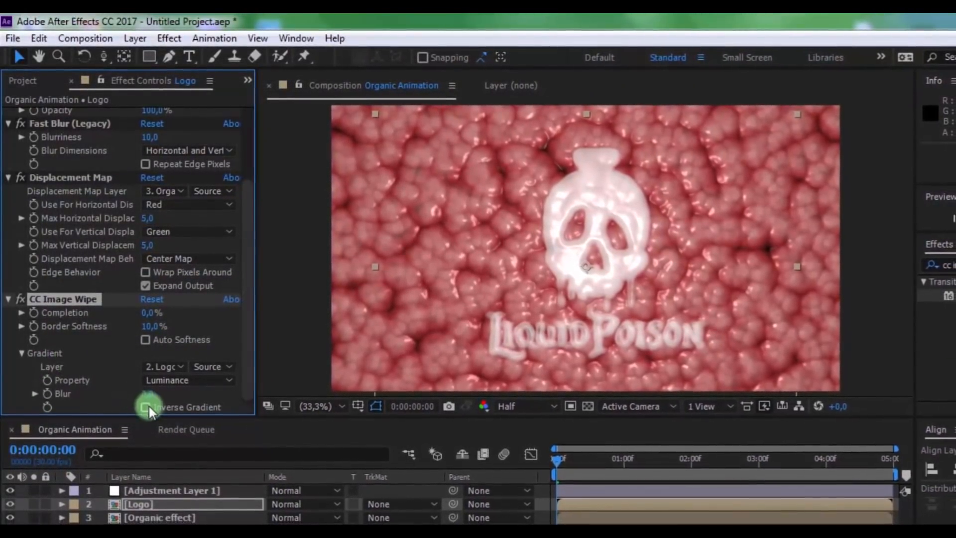
left_click(146, 408)
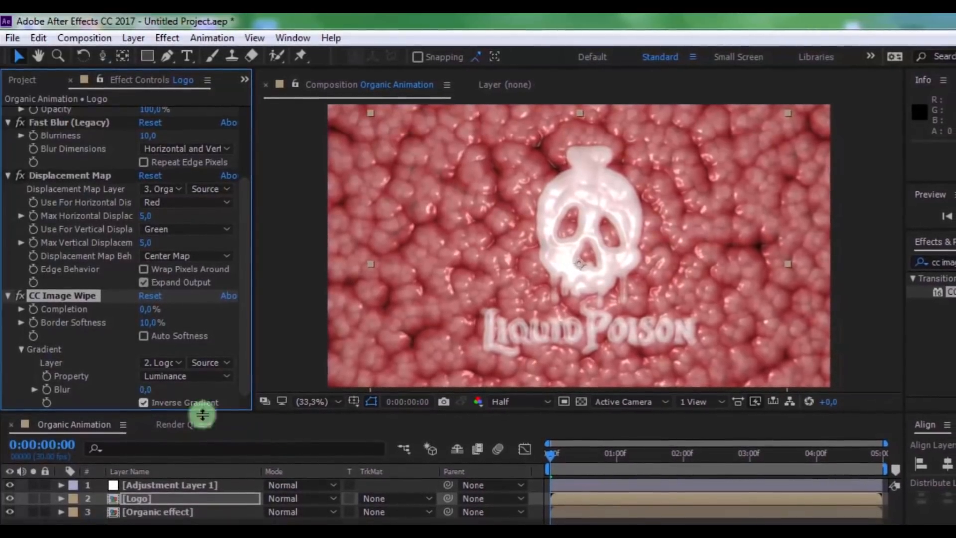
In CC Image Wipe, set the gradient Blur to 2 and Border Softness to 13%
left_click(610, 455)
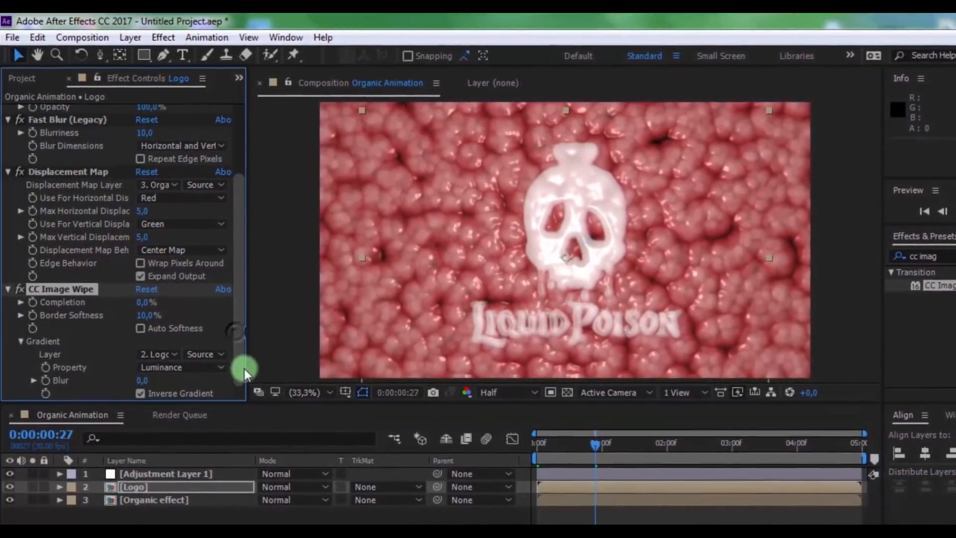
left_click(142, 380)
type("2")
key("Return")
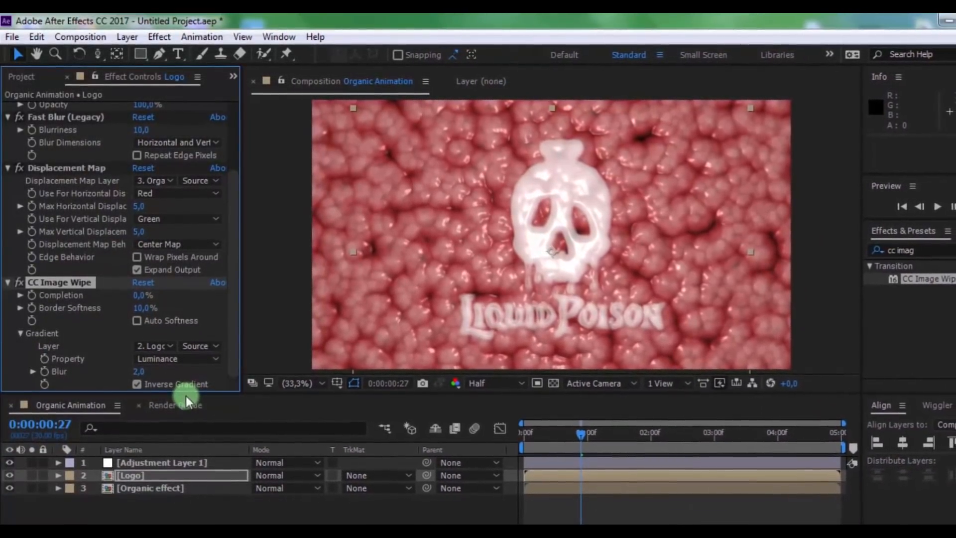
left_click(141, 308)
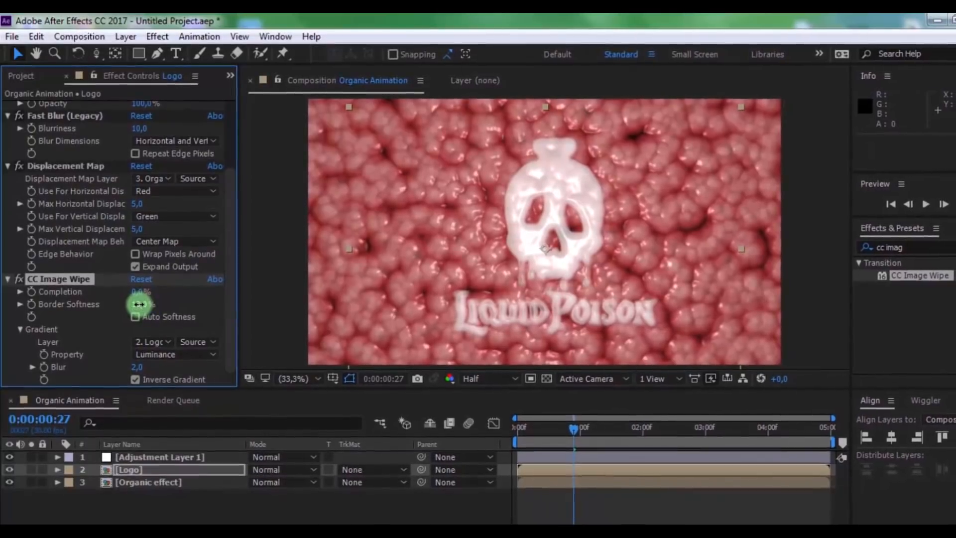
type("13")
key("Return")
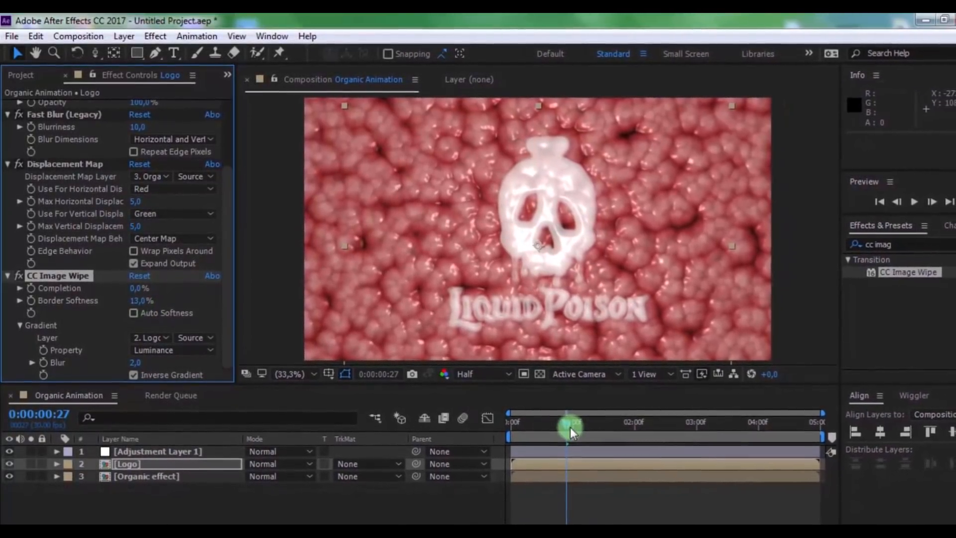
Keyframe the CC Image Wipe Completion from 100% at 0:00:00:00 to 2% at 0:00:03:15 and preview the logo reveal
left_click_drag(570, 423, 437, 428)
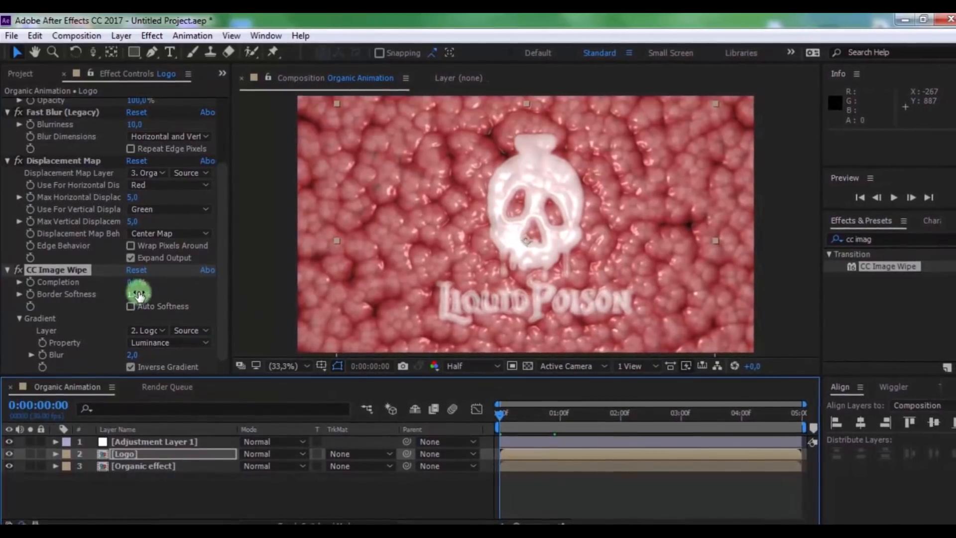
left_click_drag(136, 281, 198, 277)
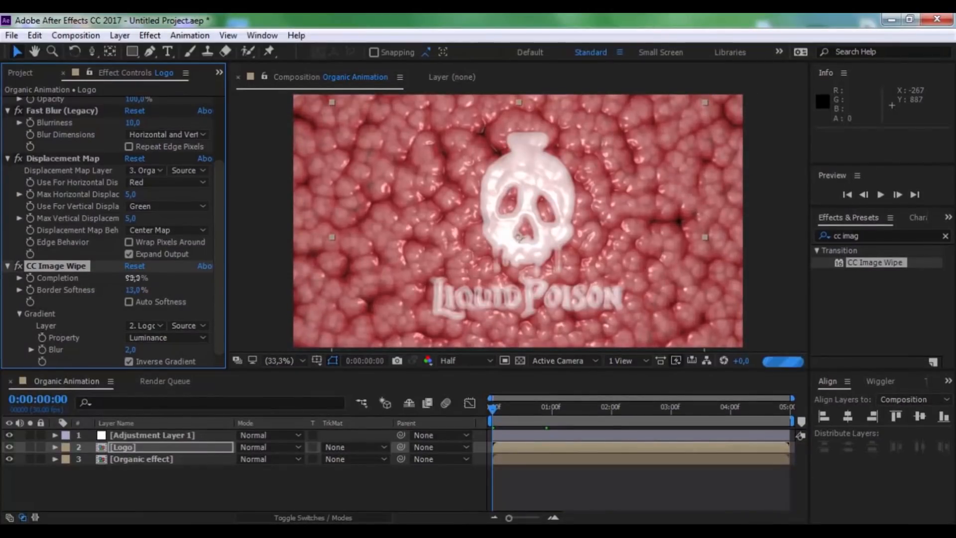
left_click_drag(139, 284, 130, 287)
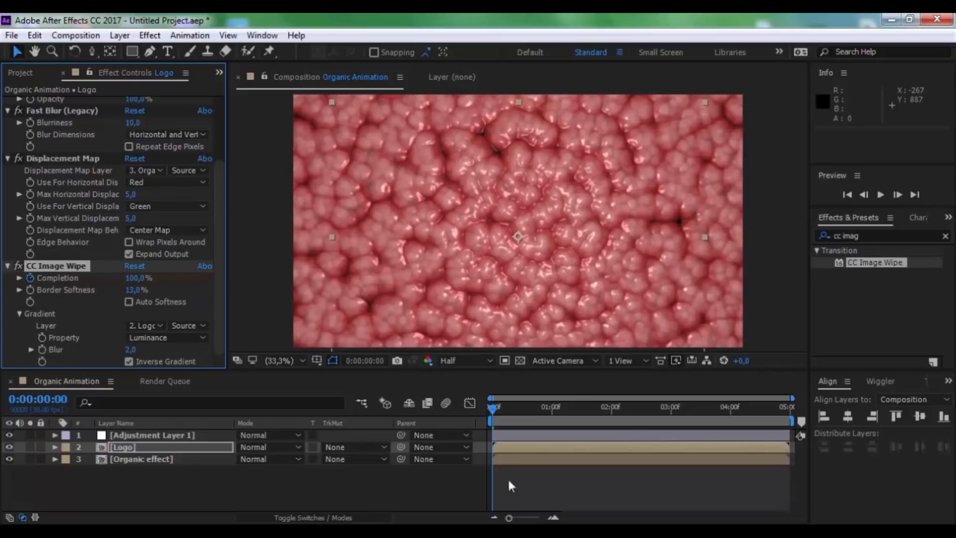
left_click(700, 408)
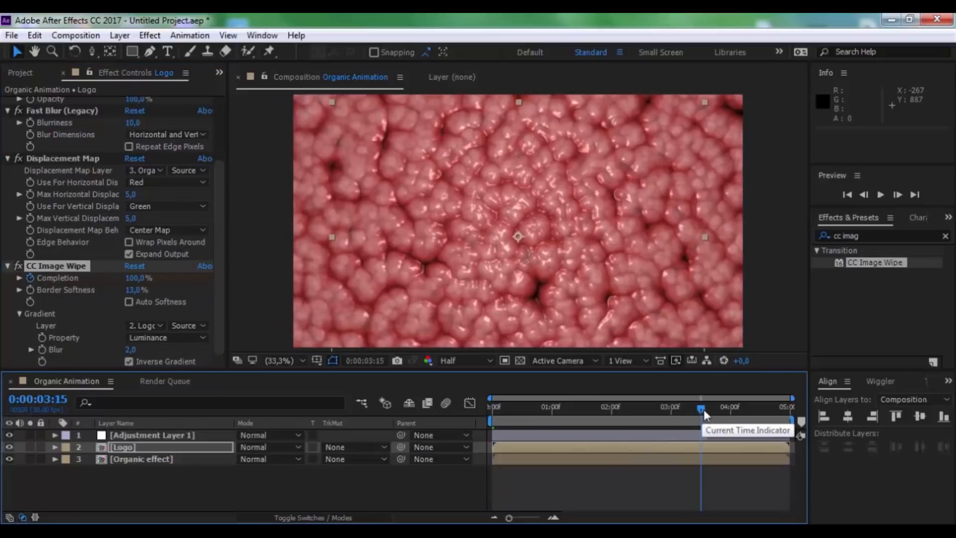
left_click_drag(134, 281, 133, 281)
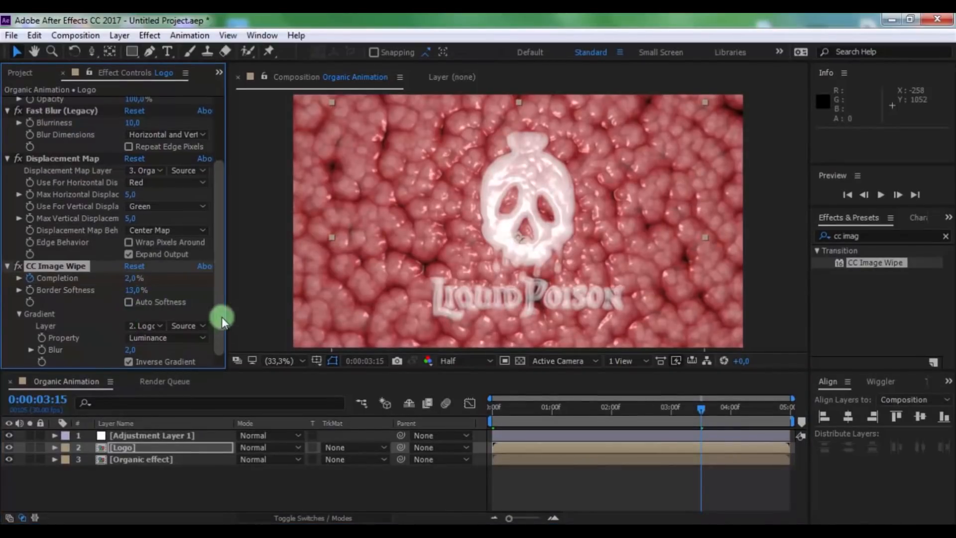
left_click_drag(222, 316, 214, 374)
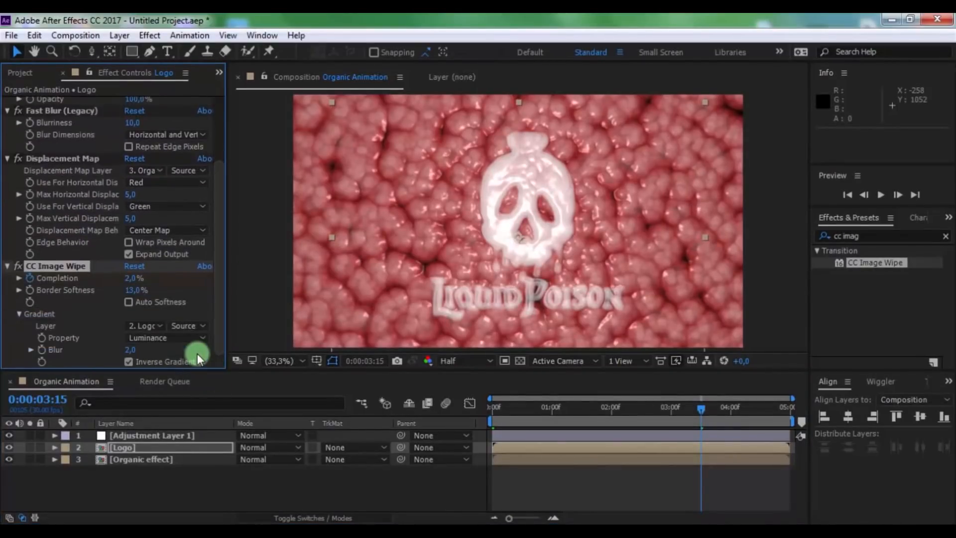
left_click(145, 481)
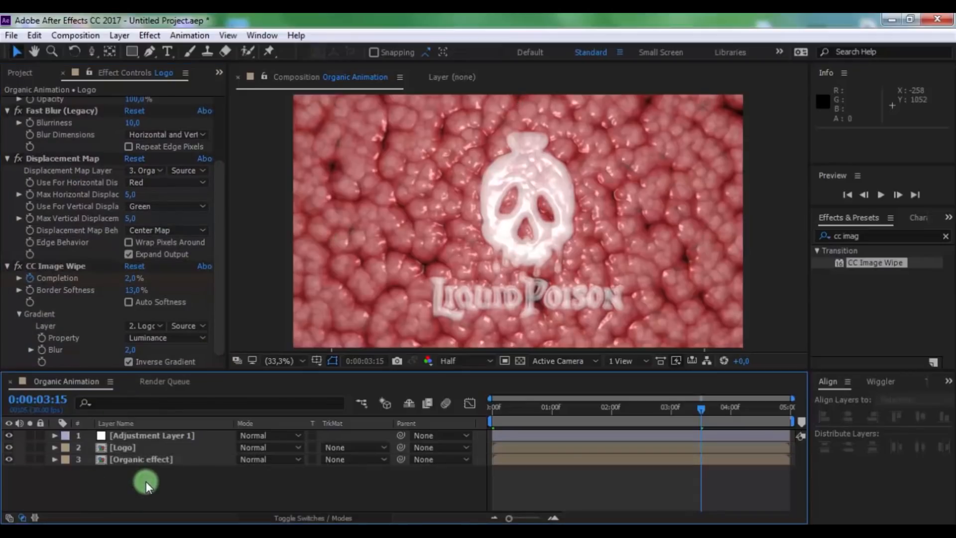
key("space")
Add a second adjustment layer above all other layers in the Organic Animation composition
right_click(213, 479)
mouse_move(246, 323)
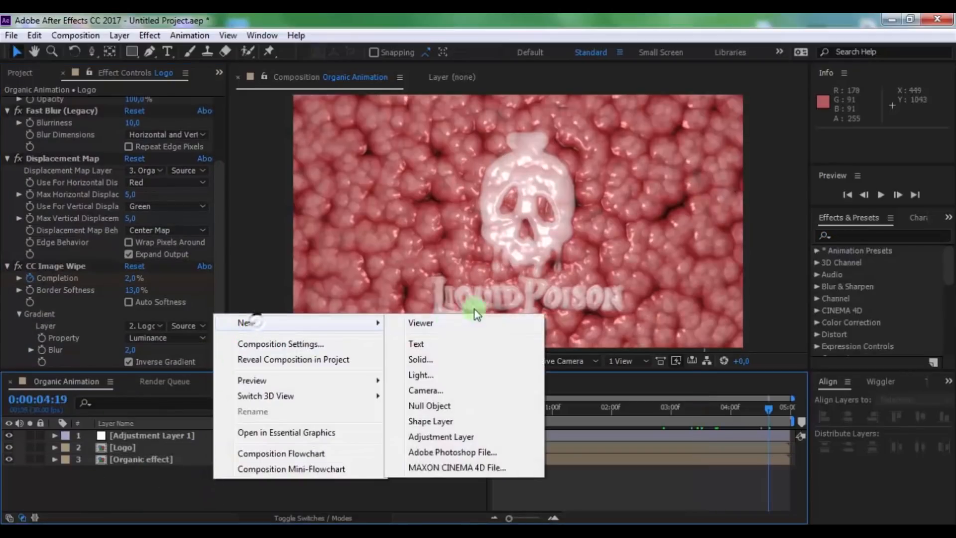
left_click(447, 436)
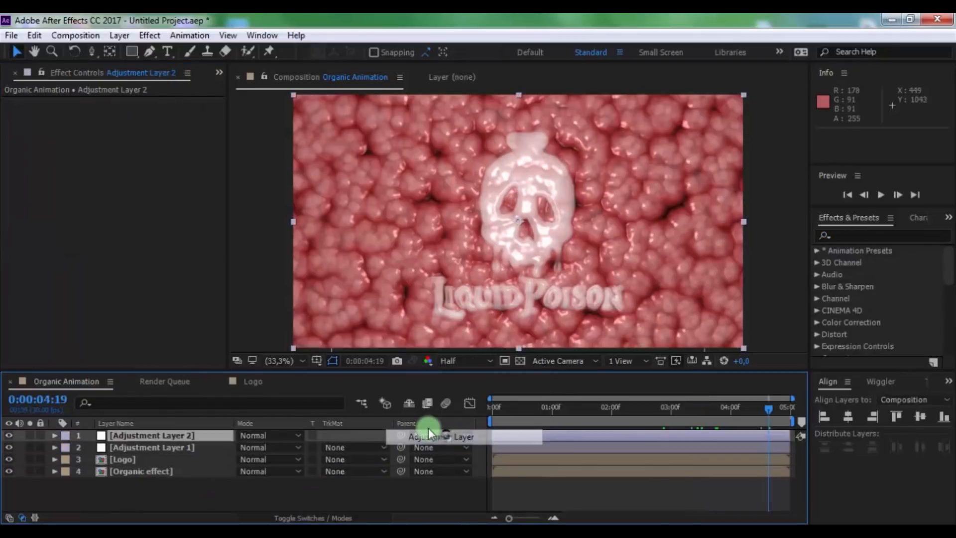
left_click(186, 433)
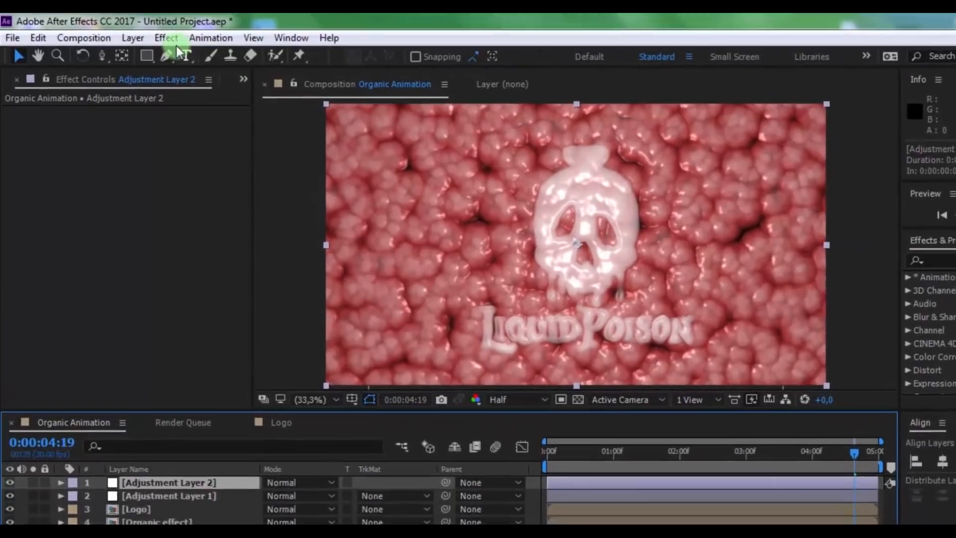
Apply a Curves effect to the new adjustment layer and pull the RGB curve's midtones down to darken the image
left_click(149, 35)
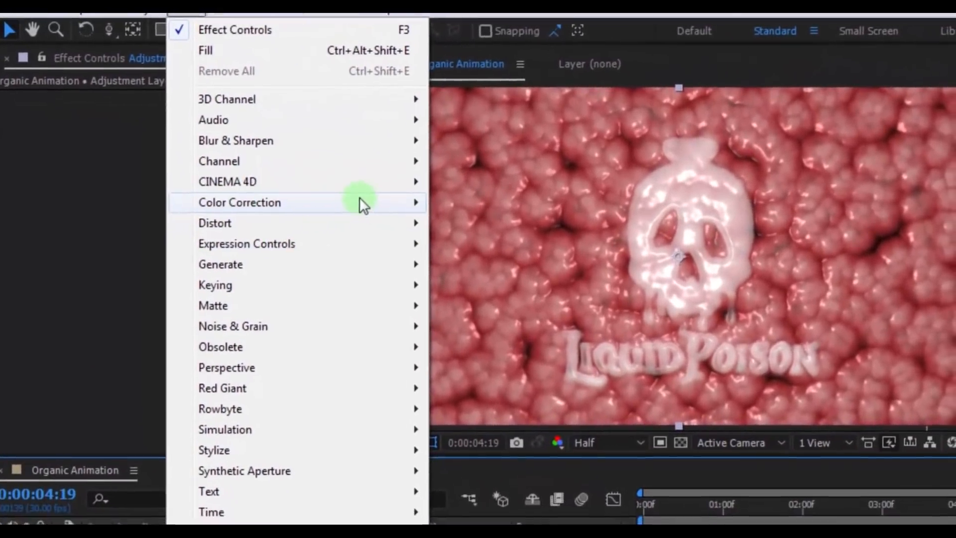
mouse_move(363, 215)
left_click(499, 390)
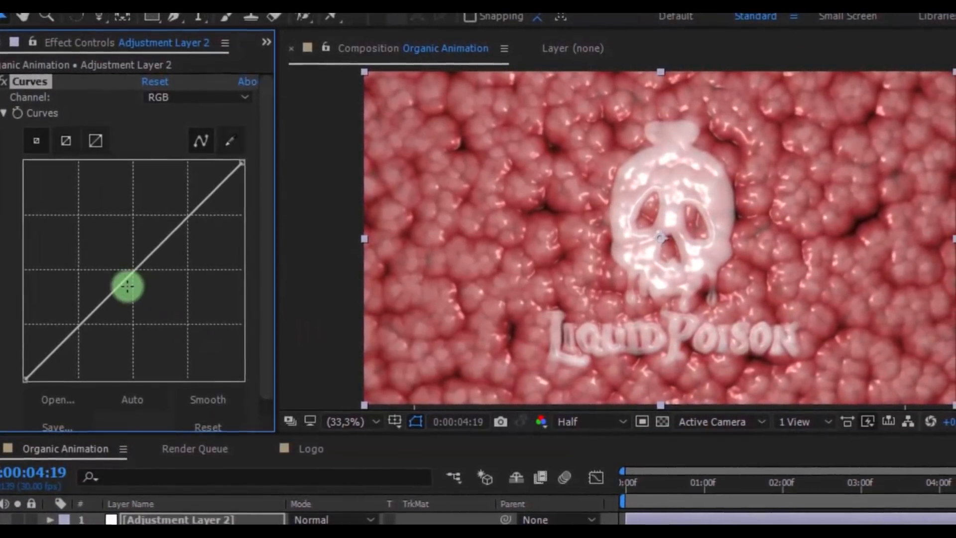
left_click_drag(139, 264, 146, 306)
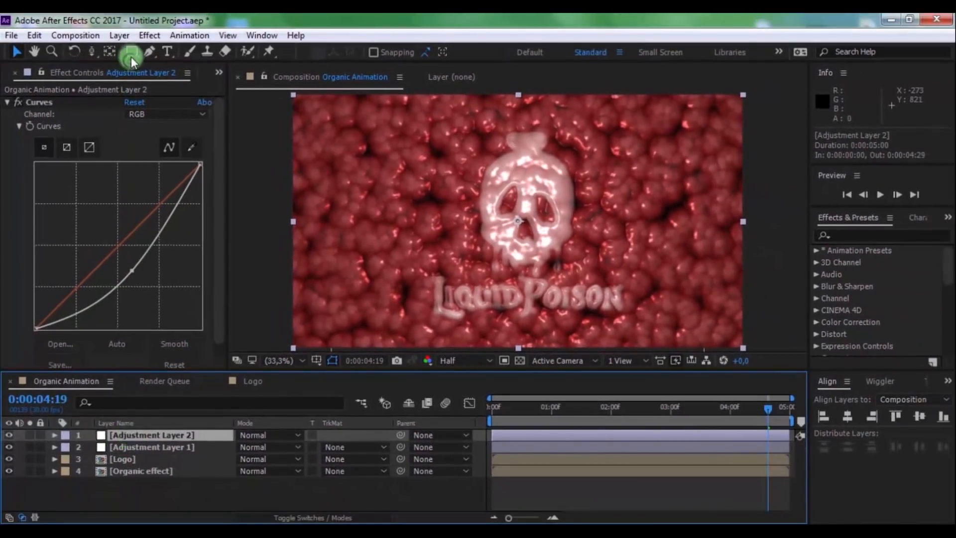
Draw a rectangular mask of about 1116 x 828 px around the logo on Adjustment Layer 2 and set its mode to Subtract
left_click(131, 52)
left_click(385, 124)
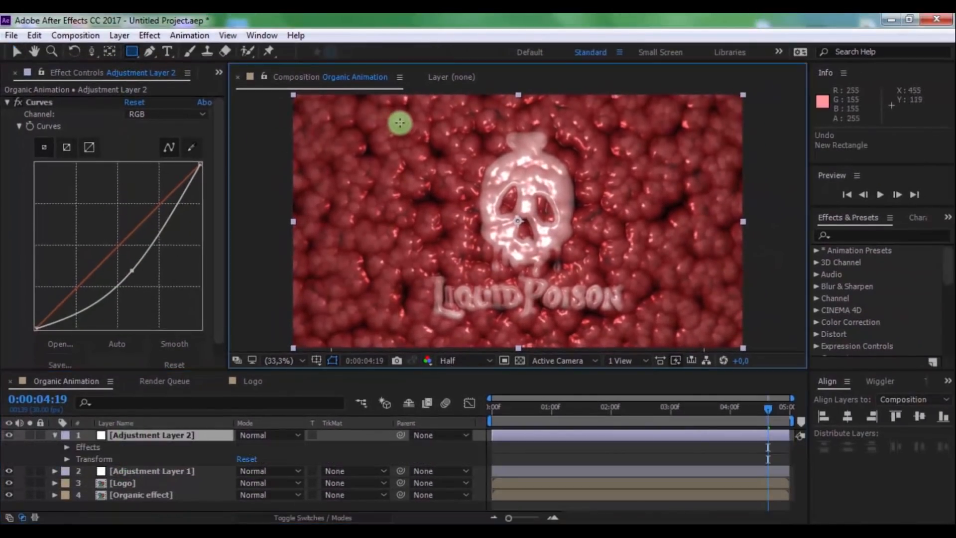
left_click_drag(400, 122, 661, 315)
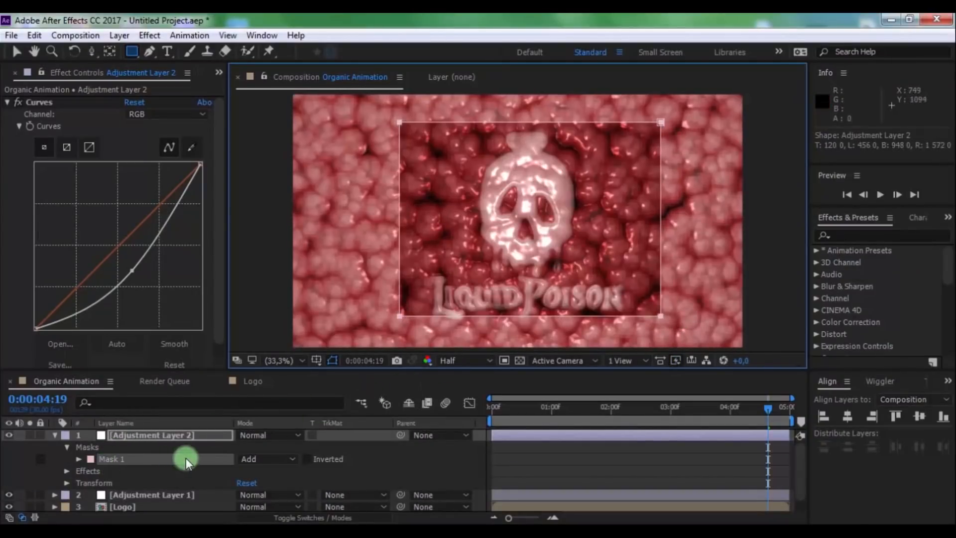
left_click(272, 460)
left_click(274, 384)
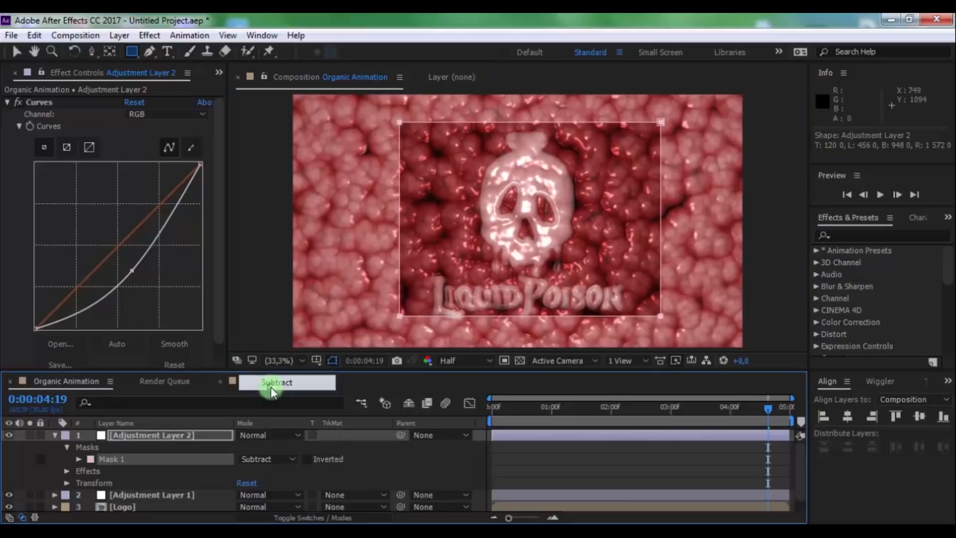
Set the Mask Feather of Mask 1 on Adjustment Layer 2 to about 119 pixels
left_click(78, 462)
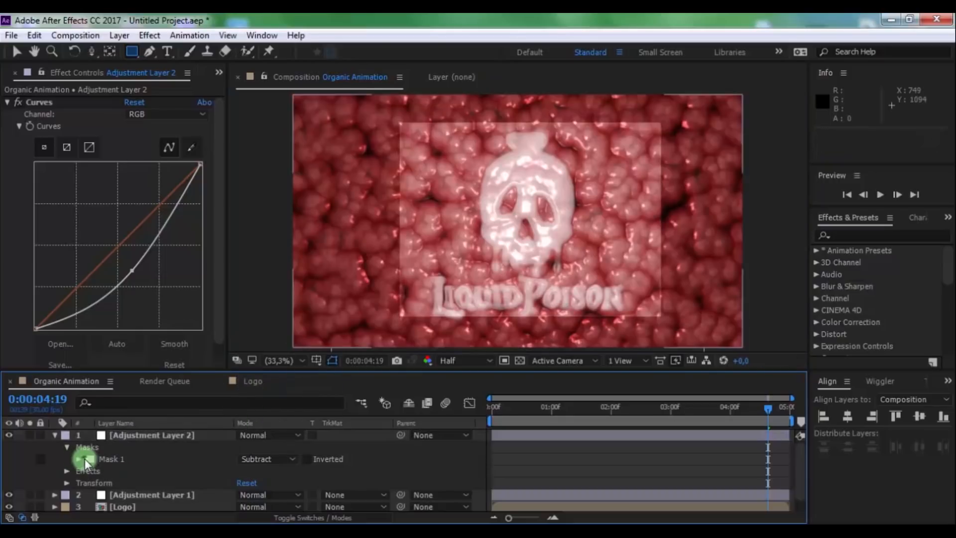
left_click(80, 459)
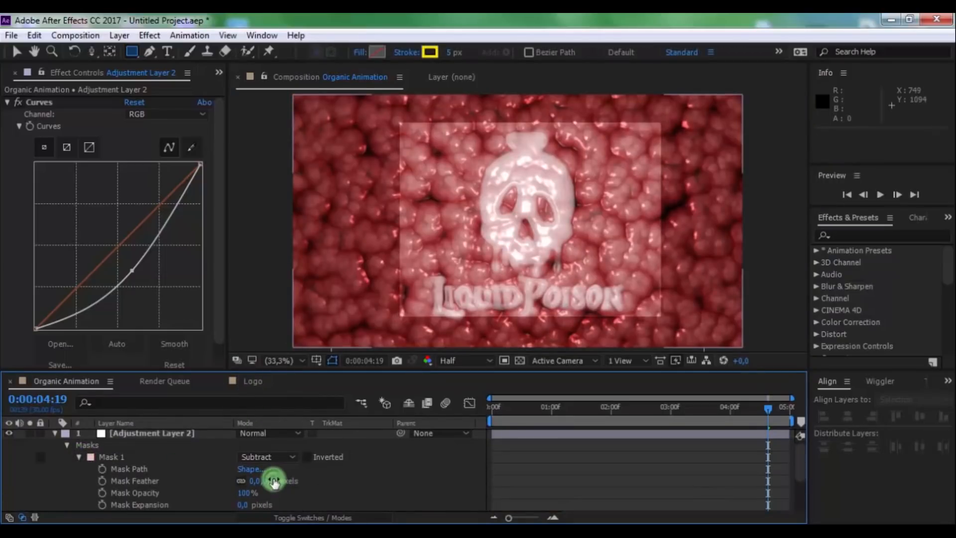
left_click_drag(274, 480, 352, 476)
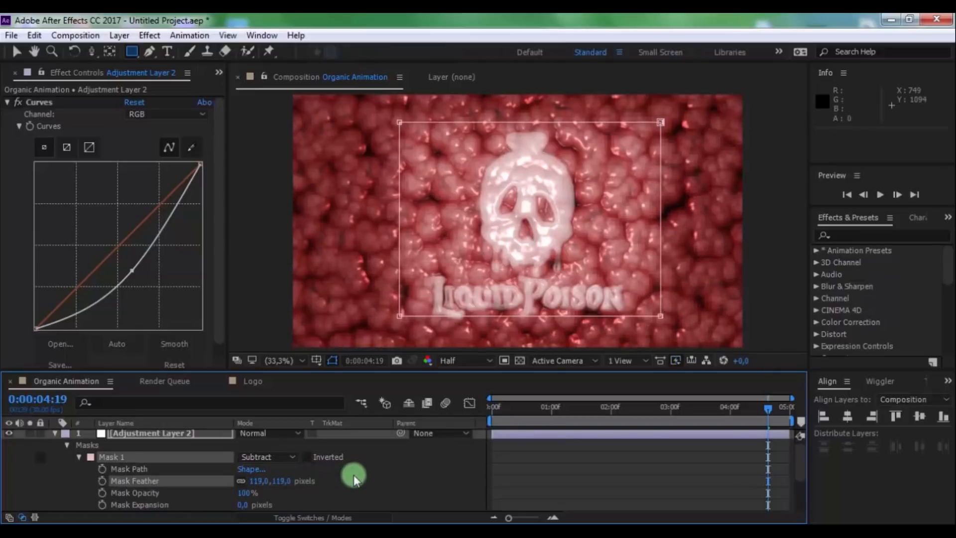
Set the Mask Feather of Mask 1 on Adjustment Layer 2 to 247 pixels and preview the animation
left_click_drag(287, 481, 349, 471)
left_click(366, 475)
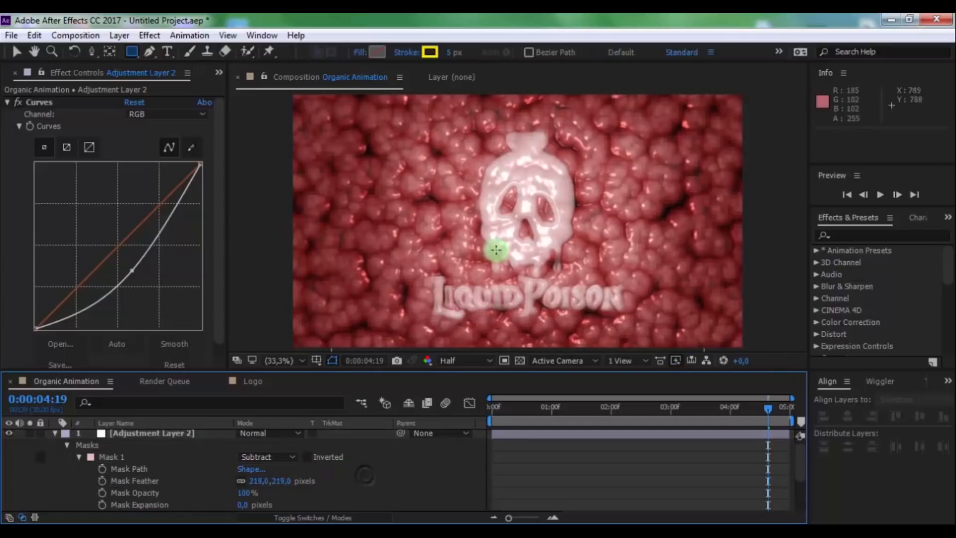
left_click_drag(276, 481, 363, 480)
scroll(58, 453, "up", 1)
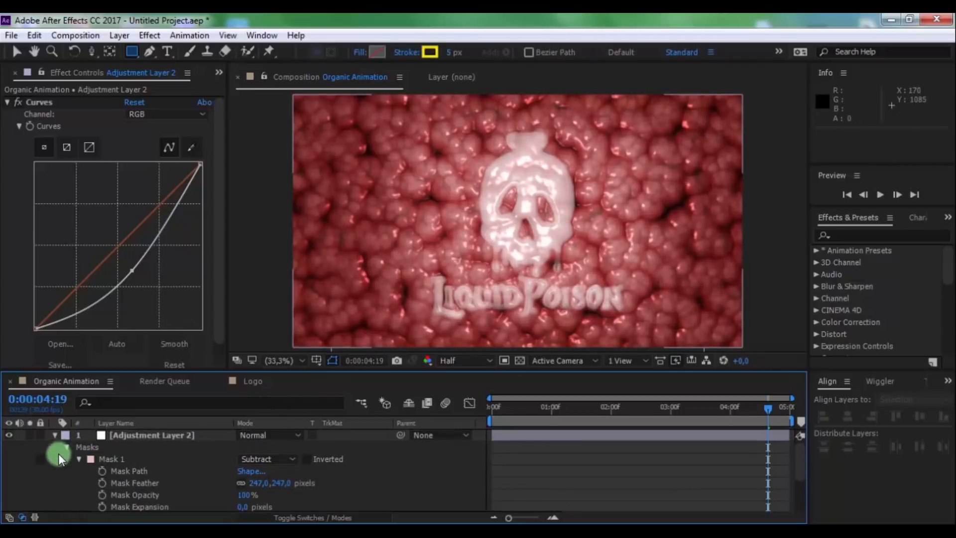
left_click(53, 431)
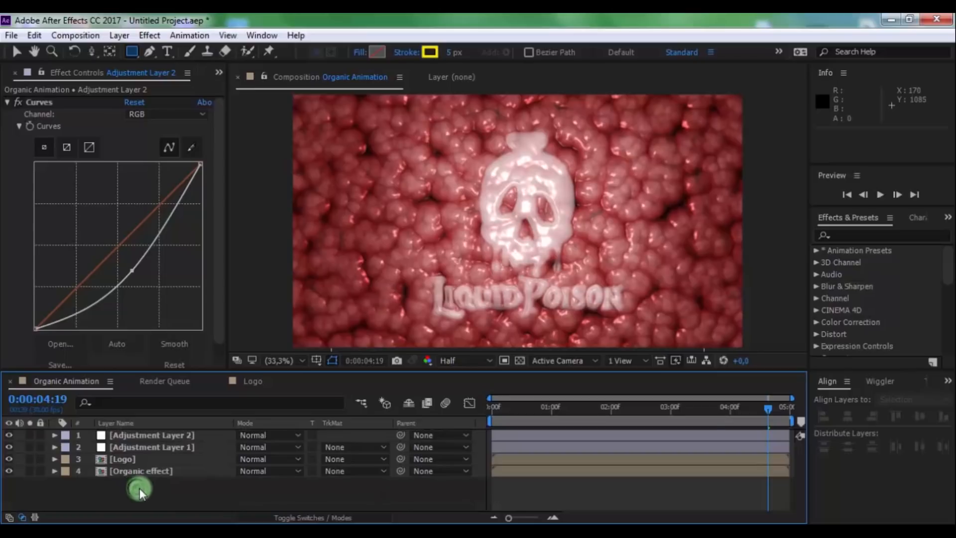
key("space")
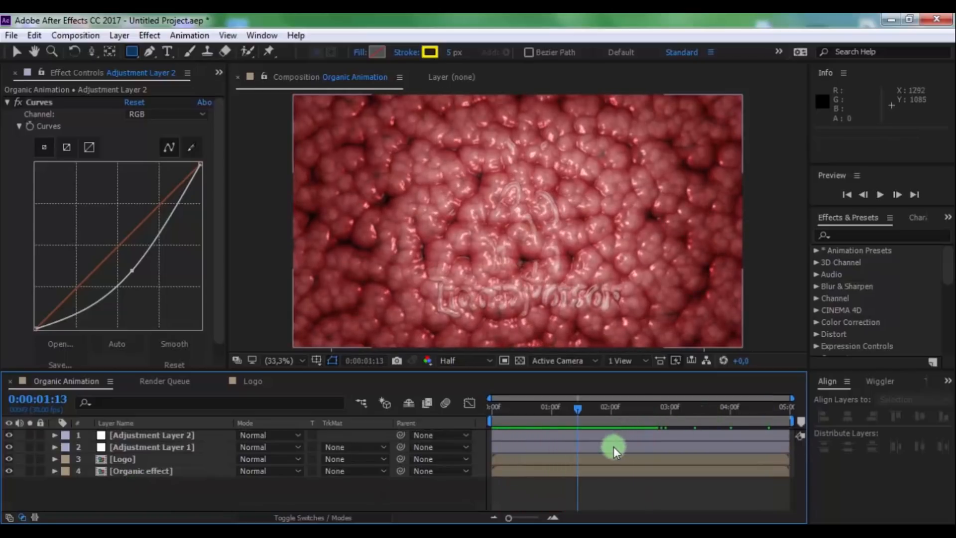
Apply Easy Ease In to the Logo layer's CC Image Wipe Completion keyframe at 0:00:03:15 and check the motion
left_click(612, 448)
left_click(612, 460)
key("u")
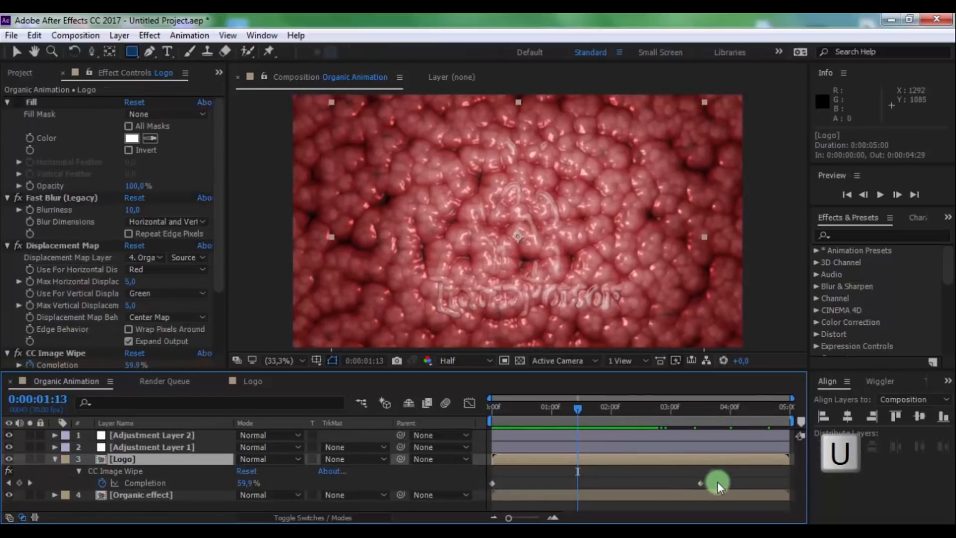
right_click(699, 483)
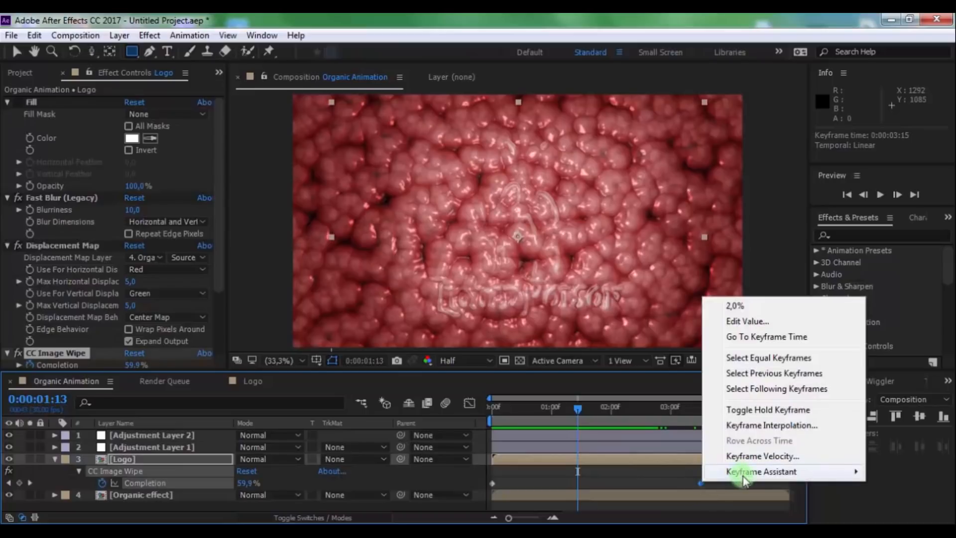
mouse_move(723, 471)
left_click(554, 398)
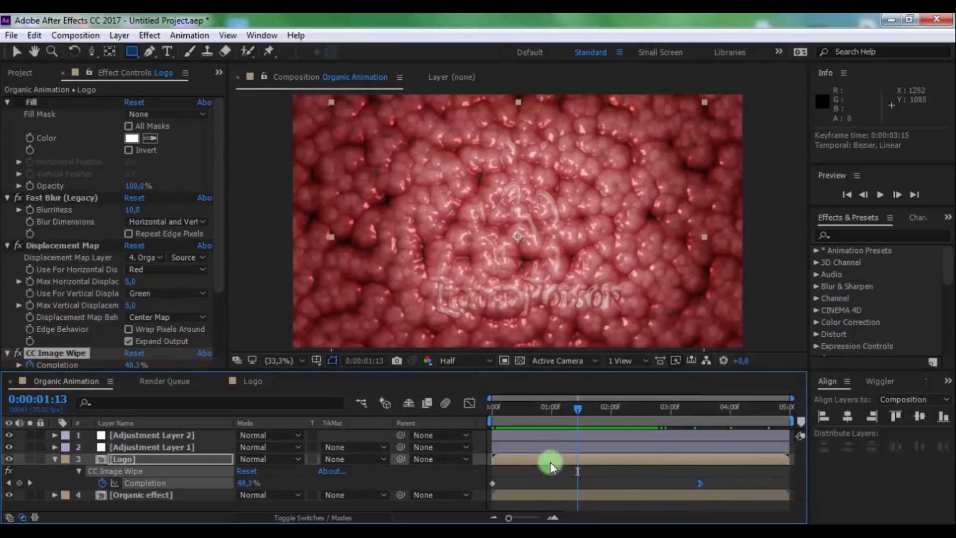
left_click(621, 420)
left_click_drag(634, 409, 614, 409)
Add a two-node camera to the Organic Animation composition with the default custom preset settings
left_click(268, 493)
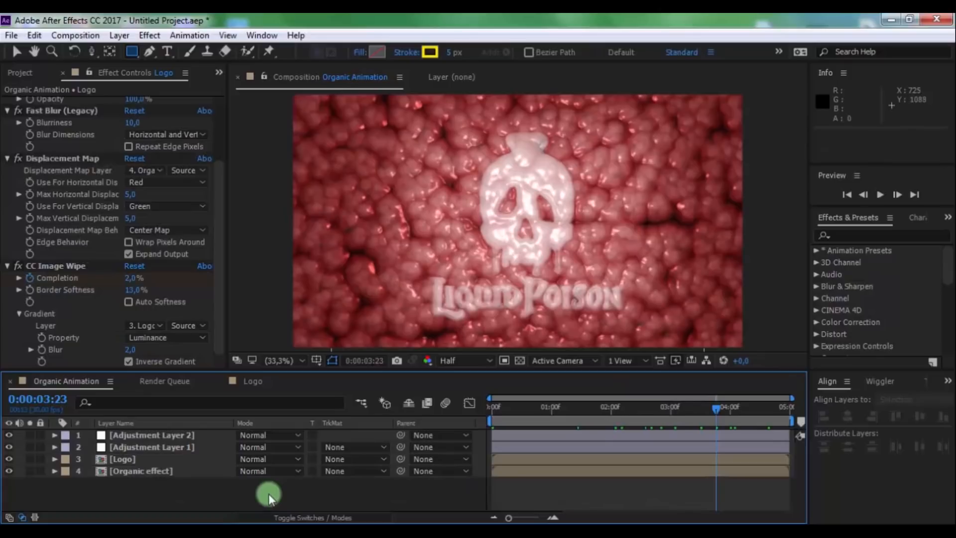
right_click(268, 494)
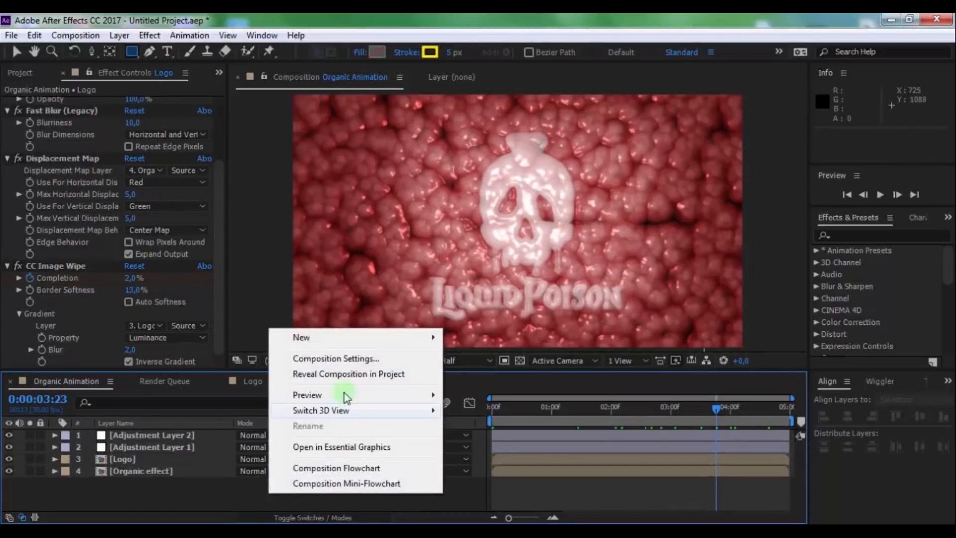
mouse_move(341, 337)
left_click(496, 412)
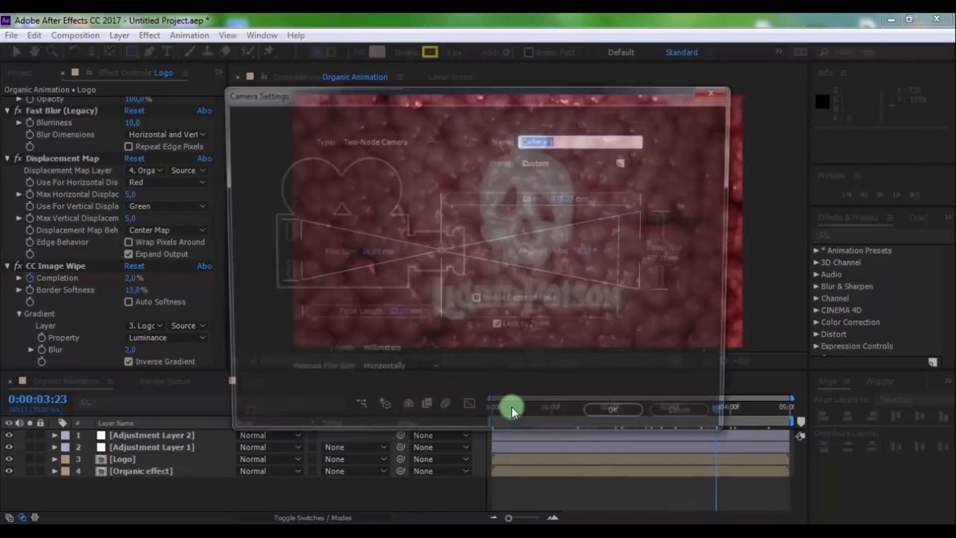
left_click(620, 414)
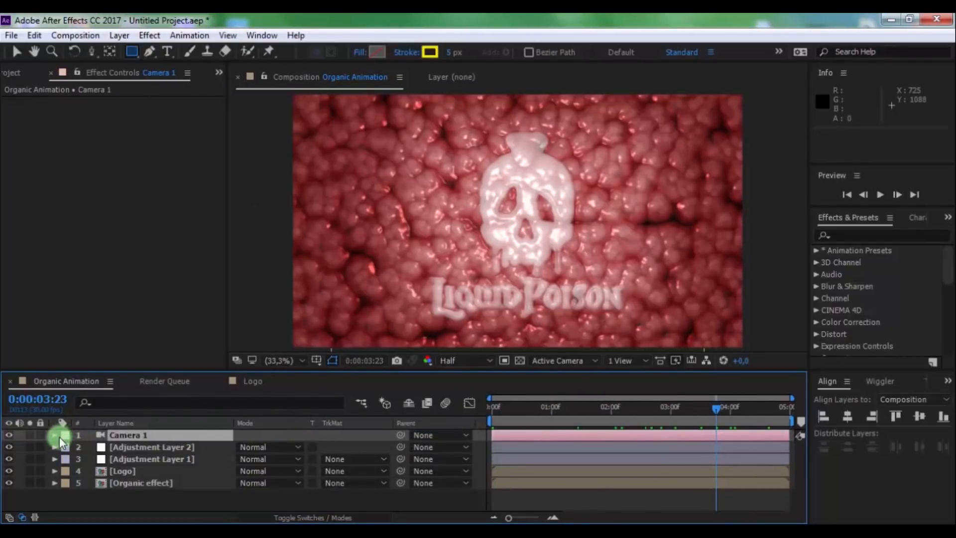
Create Point of Interest and Position keyframes for Camera 1 at 0:00:04:29
left_click(55, 436)
left_click(62, 447)
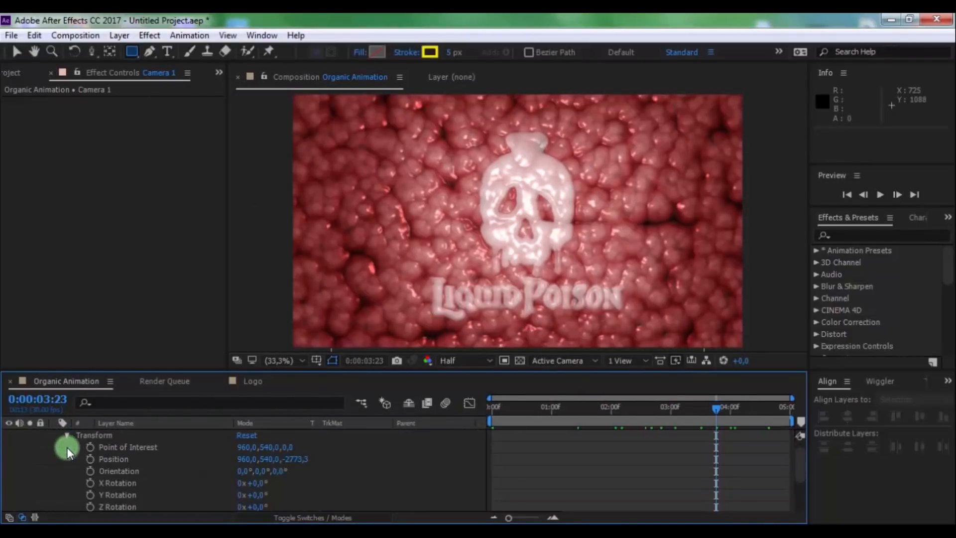
left_click_drag(748, 411, 853, 416)
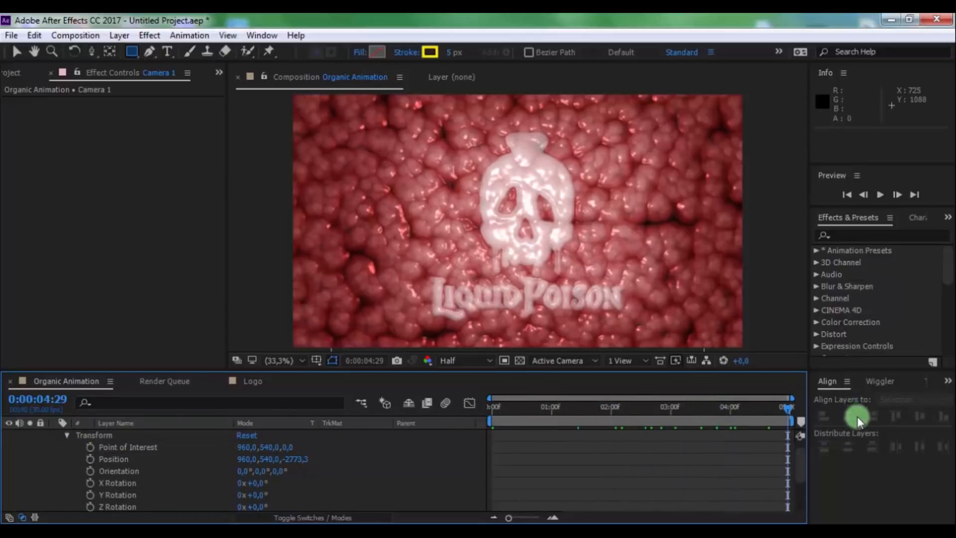
left_click(90, 447)
left_click(90, 459)
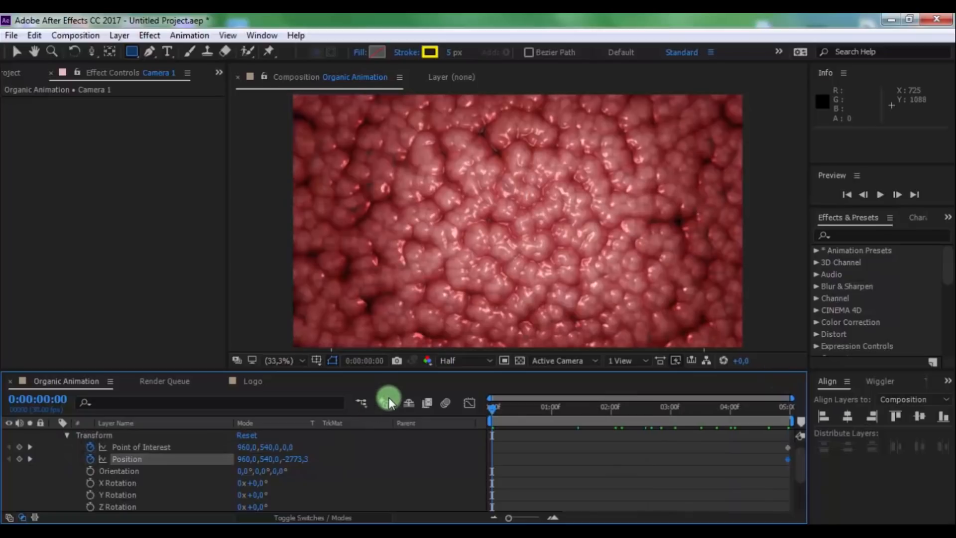
Move Camera 1 forward with the Track Z Camera tool to a Z position of -690 at 0:00:00:00
left_click_drag(90, 52, 132, 99)
left_click_drag(548, 251, 535, 71)
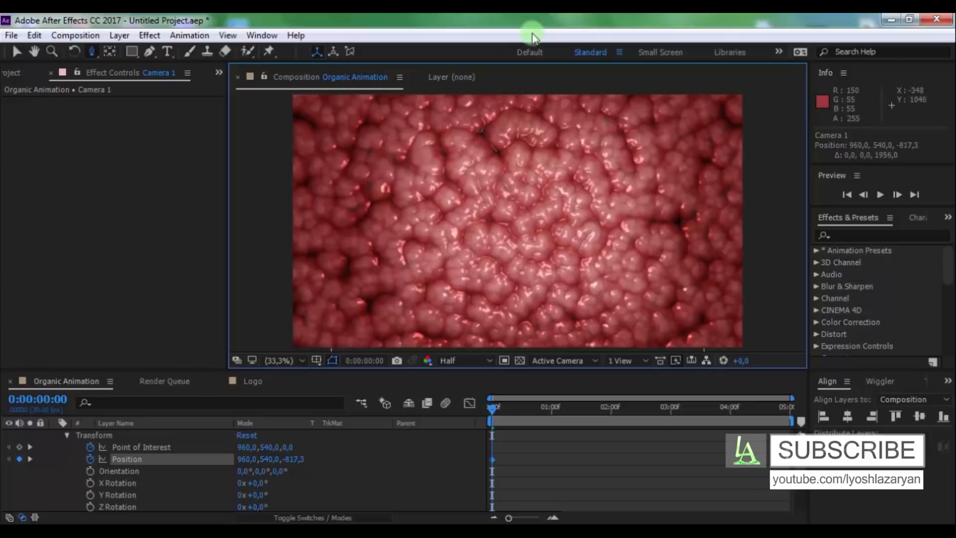
left_click_drag(514, 260, 514, 247)
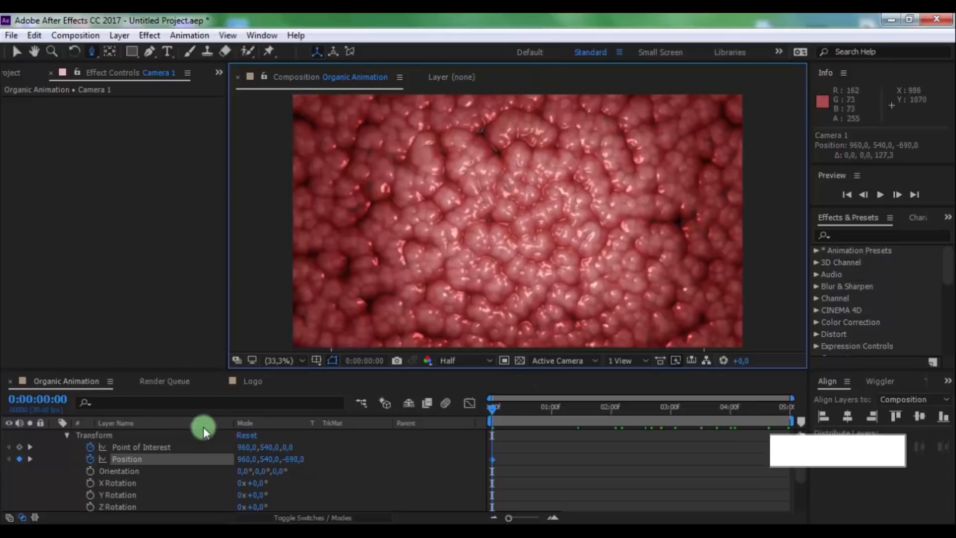
Make the Logo and Organic effect layers 3D
scroll(144, 454, "up", 1)
left_click(151, 434)
scroll(153, 435, "down", 2)
left_click(303, 518)
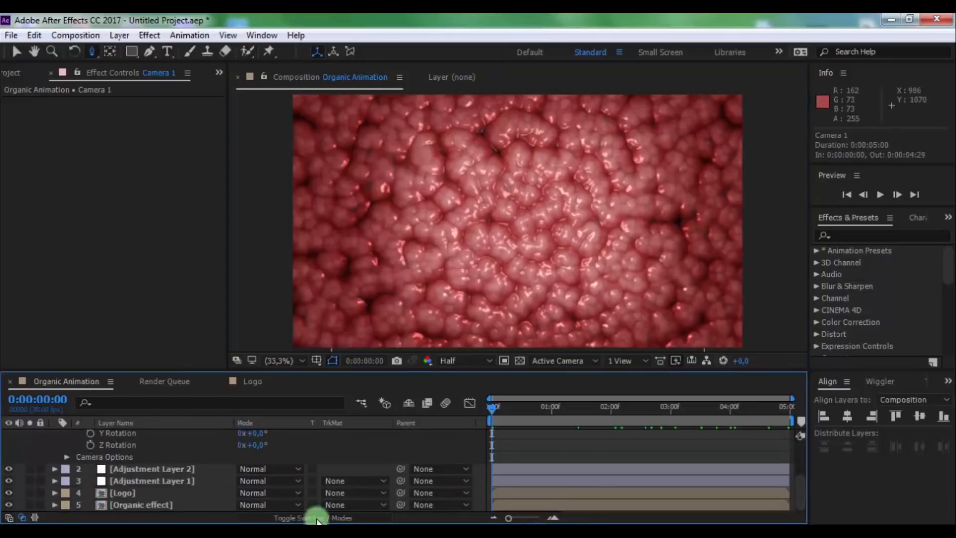
left_click(301, 518)
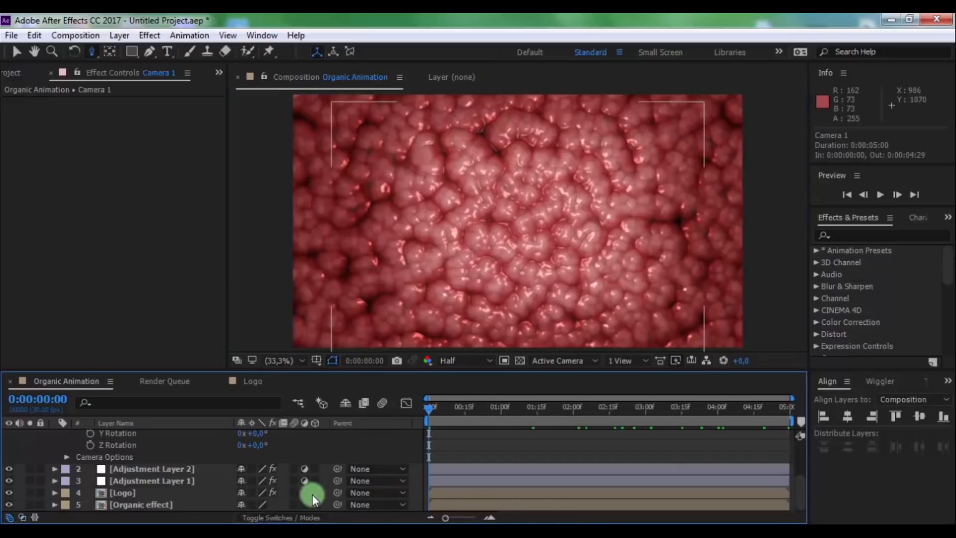
left_click(313, 492)
left_click(313, 505)
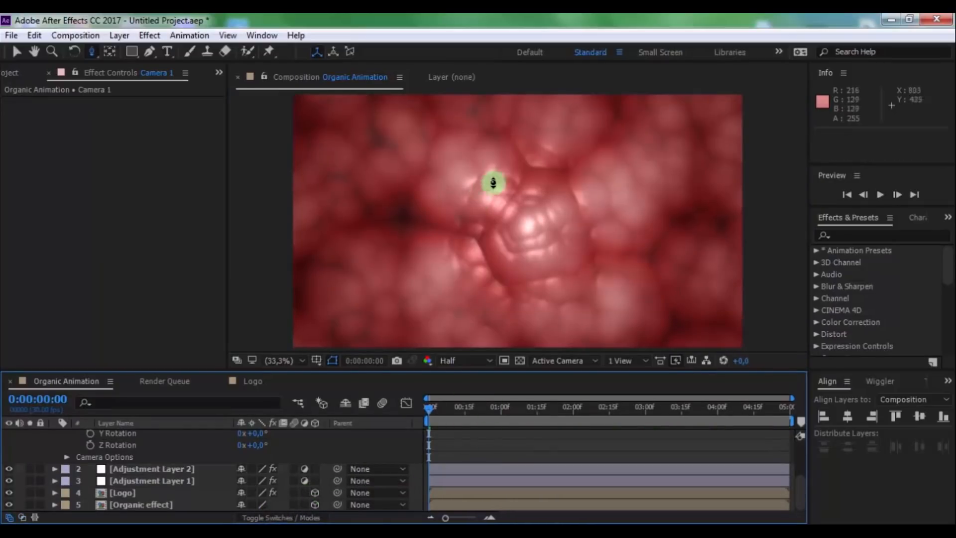
Pull Camera 1 back to about Z -1620 at the first frame and orbit it to about 1394, 1238, -1397
left_click_drag(491, 181, 490, 286)
left_click_drag(530, 205, 473, 291)
left_click_drag(103, 53, 144, 70)
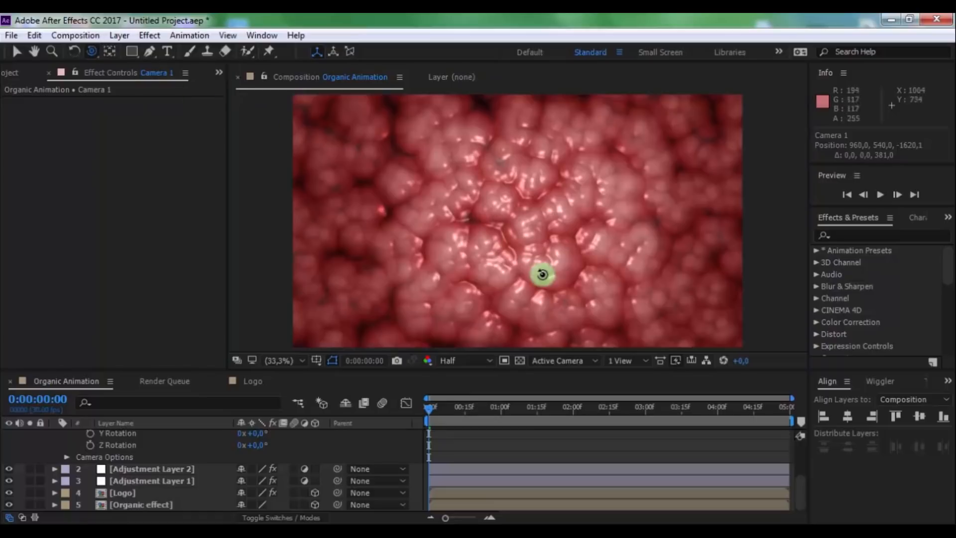
left_click_drag(541, 271, 486, 252)
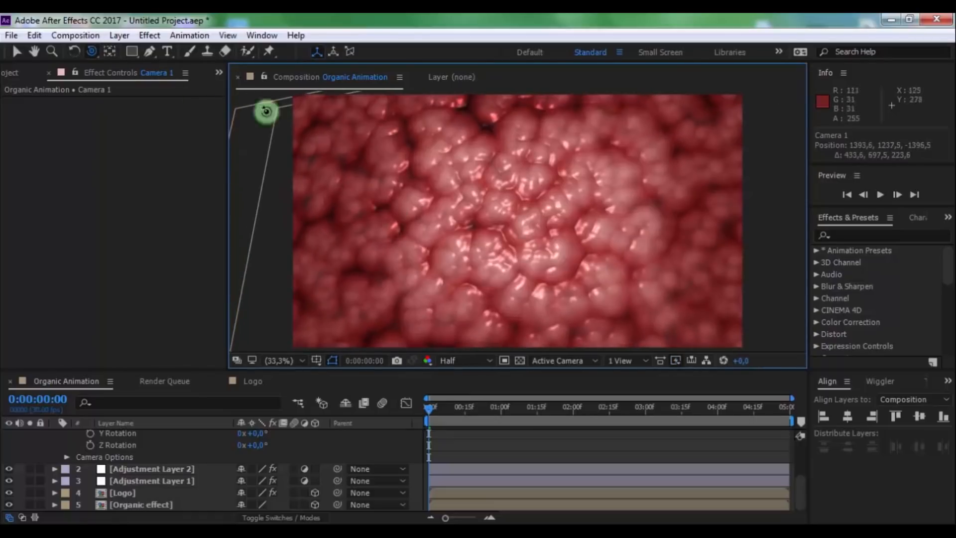
Shift Camera 1 with the Track XY Camera tool to a position of about 1386, 1329, -1353 at the first frame
left_click_drag(99, 51, 124, 79)
left_click_drag(388, 170, 385, 129)
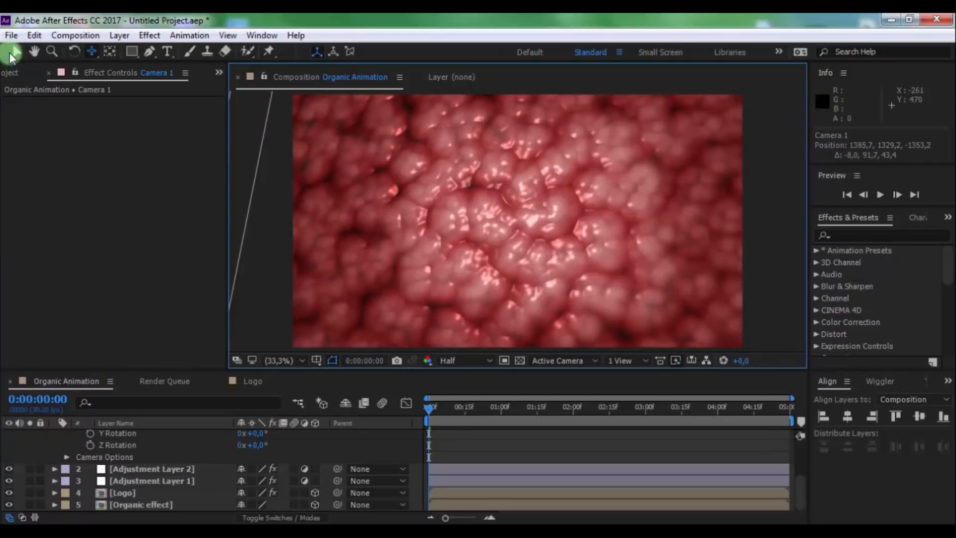
left_click(10, 52)
Scrub through the composition and play it from the start to review the camera move and logo reveal
left_click(560, 429)
left_click(614, 408)
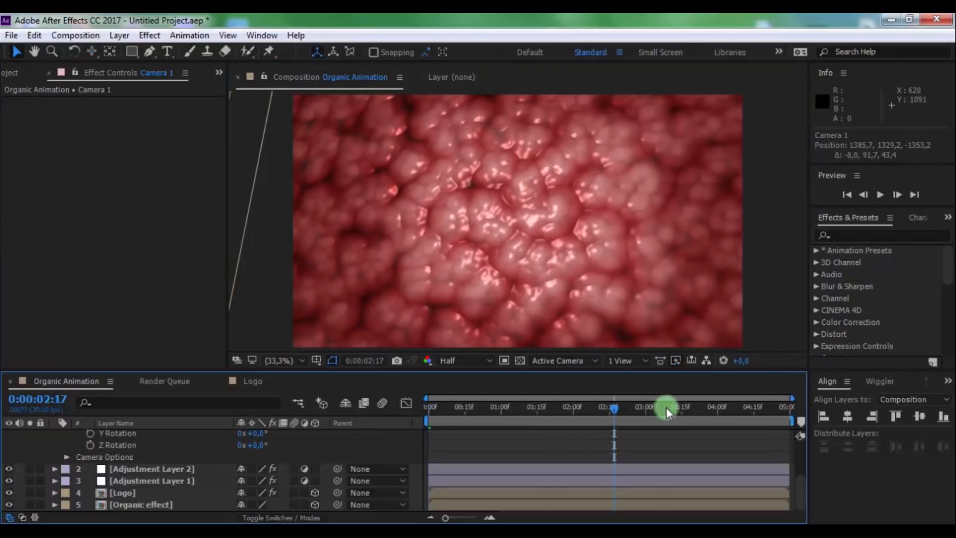
left_click_drag(666, 408, 790, 417)
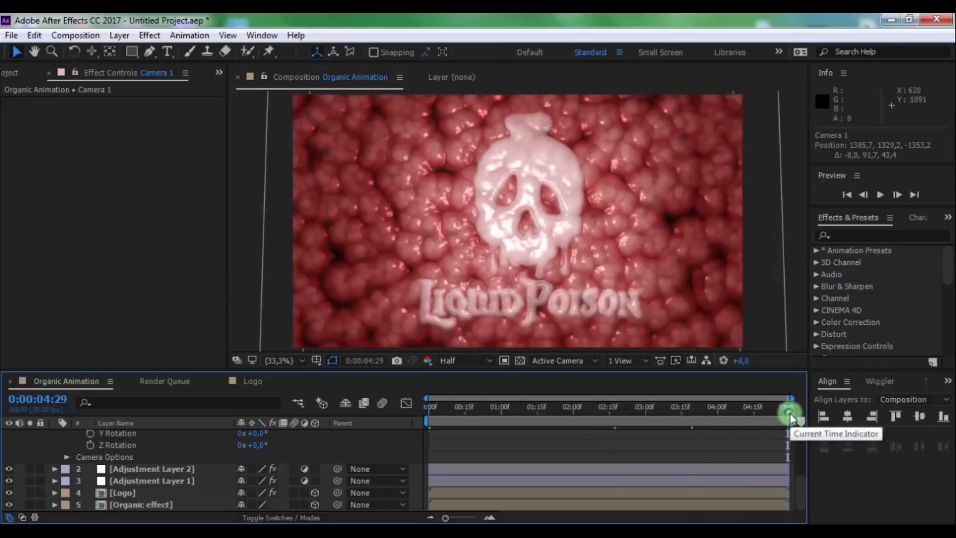
key("Home")
key("space")
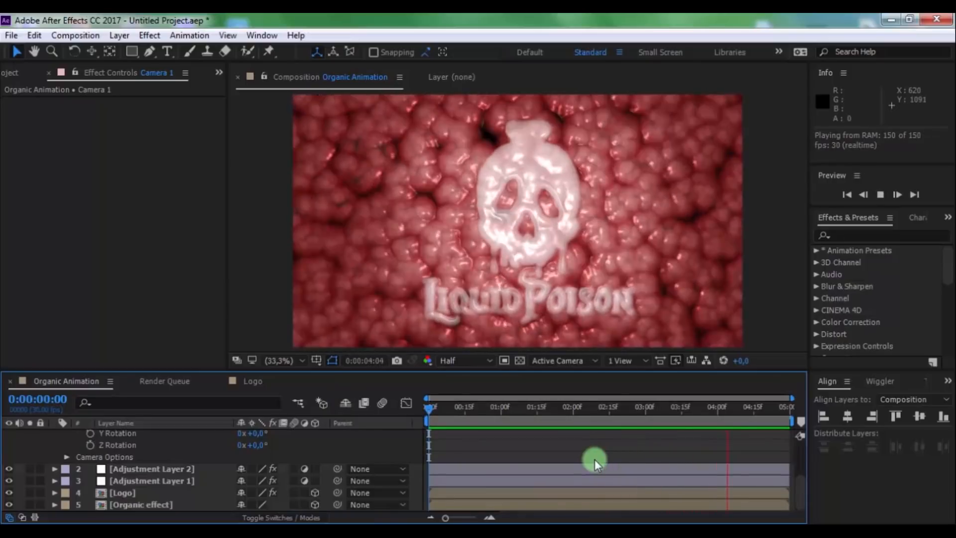
key("space")
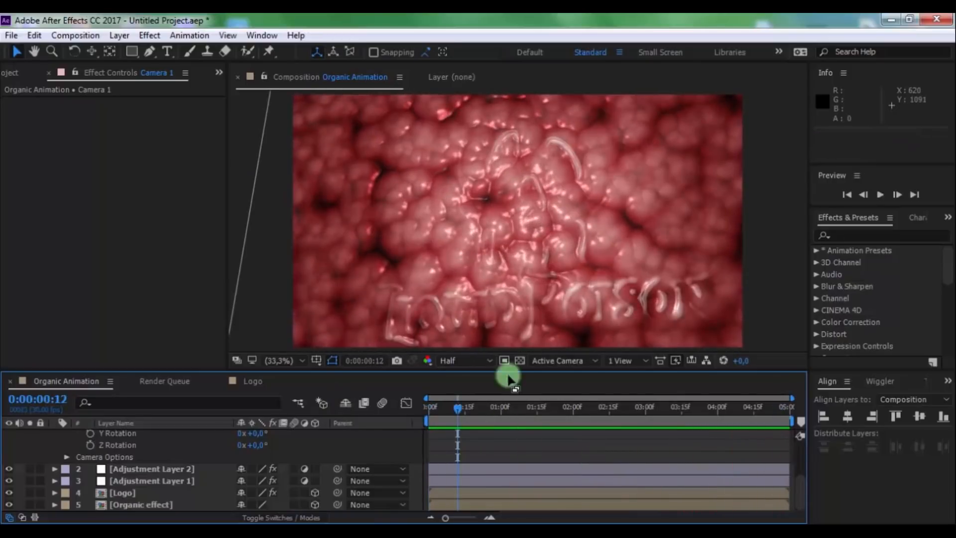
Set the Gradient Layer of the Logo's CC Image Wipe effect to Organic effect and scrub through the wipe
left_click(129, 492)
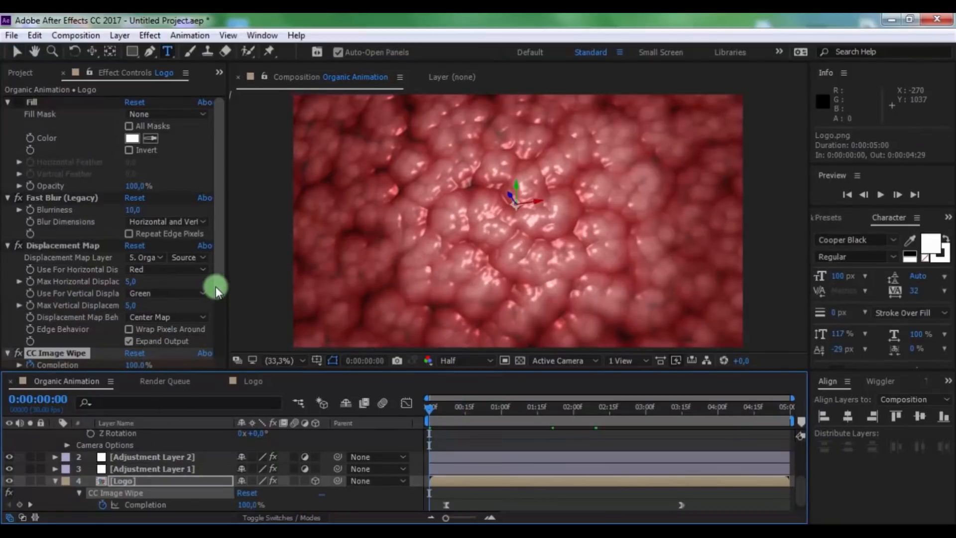
left_click_drag(216, 285, 216, 369)
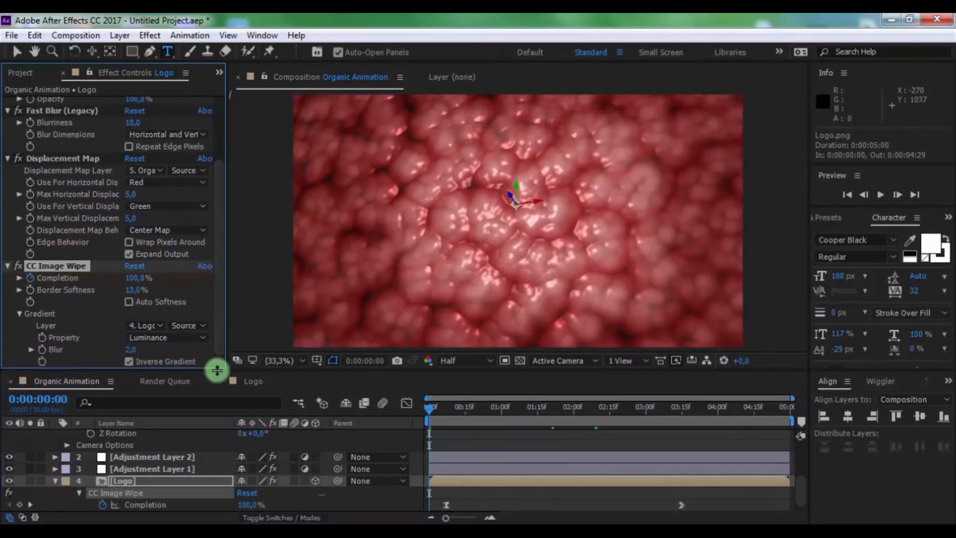
left_click(144, 326)
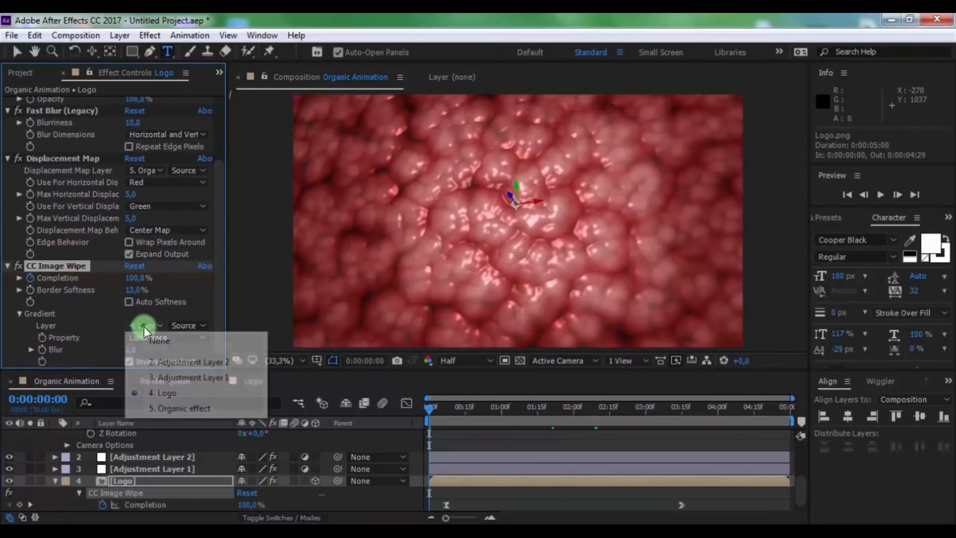
left_click(182, 408)
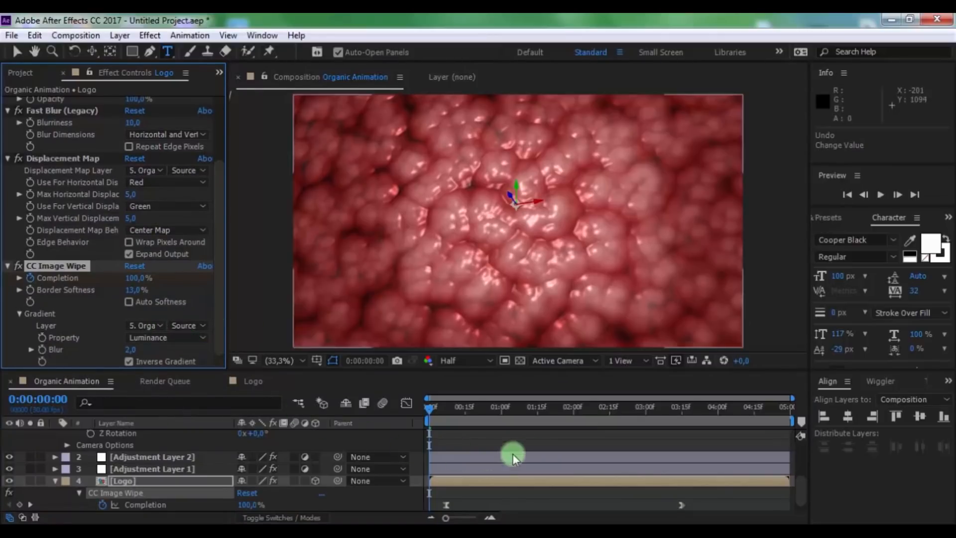
left_click_drag(536, 410, 614, 412)
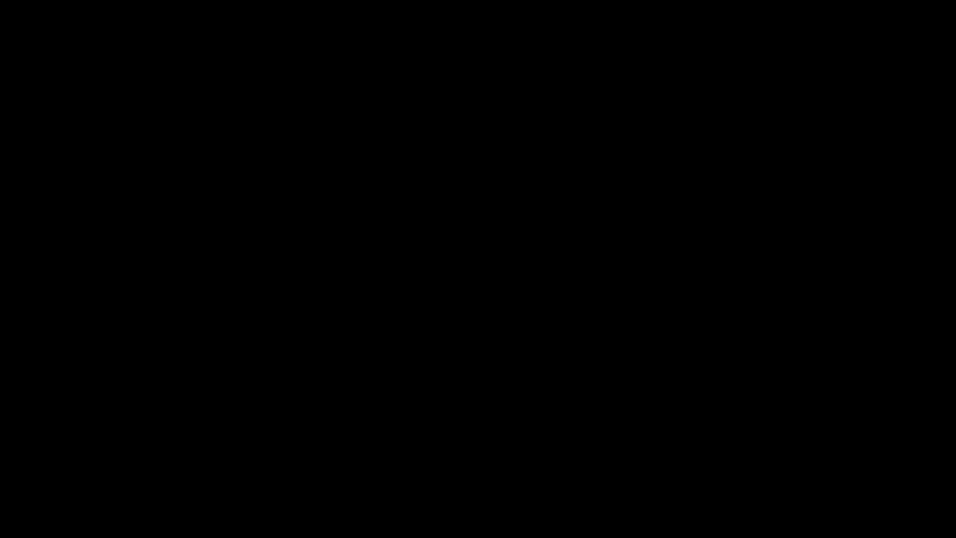